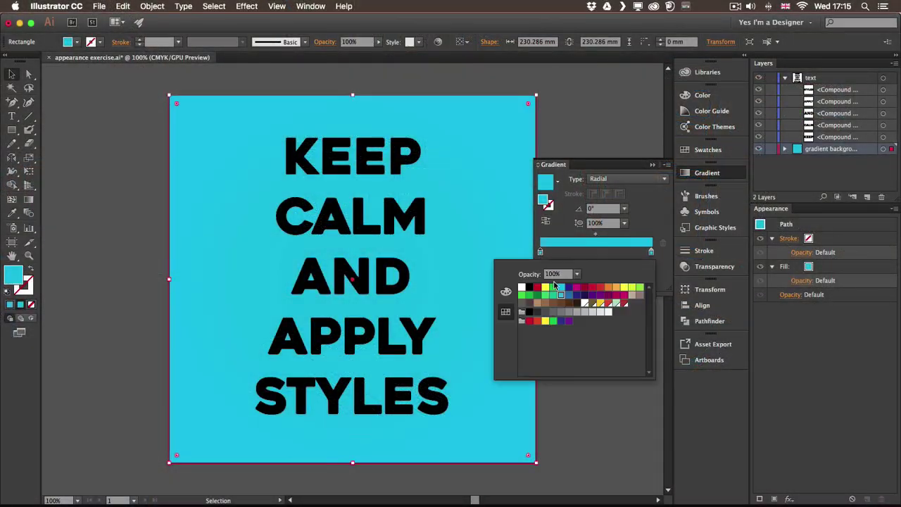
Step: Lighten the radial gradient's centre colour and shift its midpoint to 37.78%
click(505, 291)
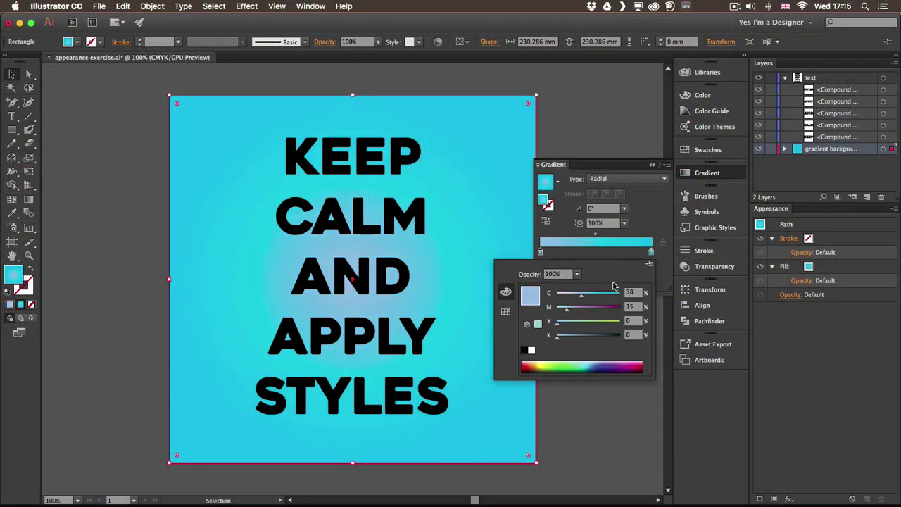
click(647, 245)
double_click(540, 251)
click(584, 237)
drag(595, 235, 577, 240)
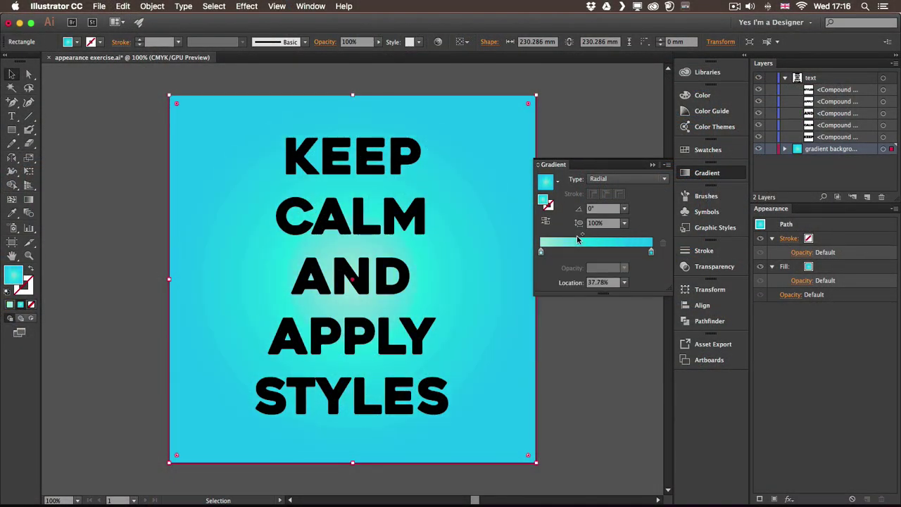
Step: Make KEEP white and give it a Stylize drop shadow
click(394, 155)
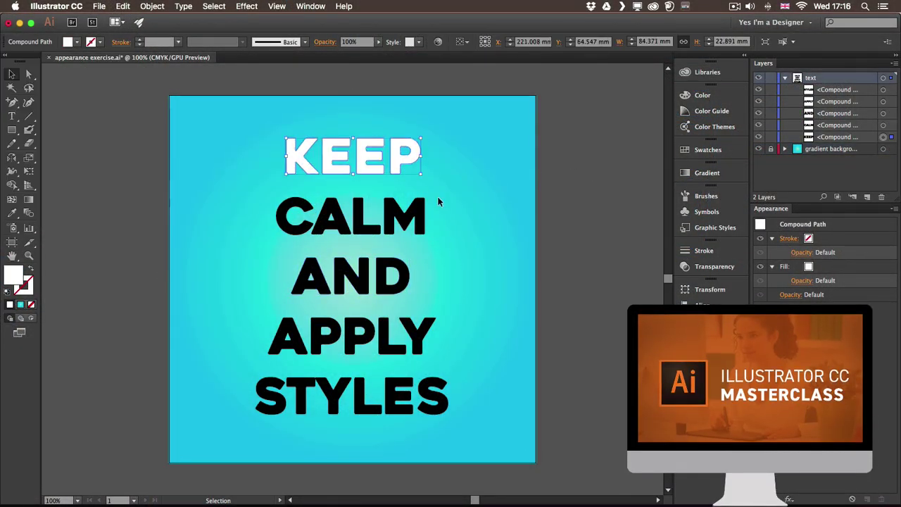
click(246, 6)
click(422, 150)
click(112, 180)
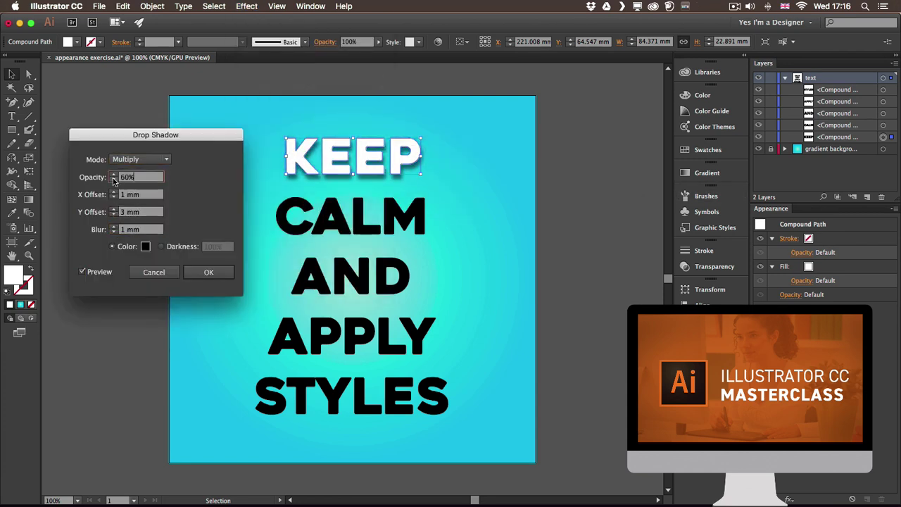
key(Return)
Step: Apply the white drop-shadow graphic style to CALM
click(556, 156)
click(356, 216)
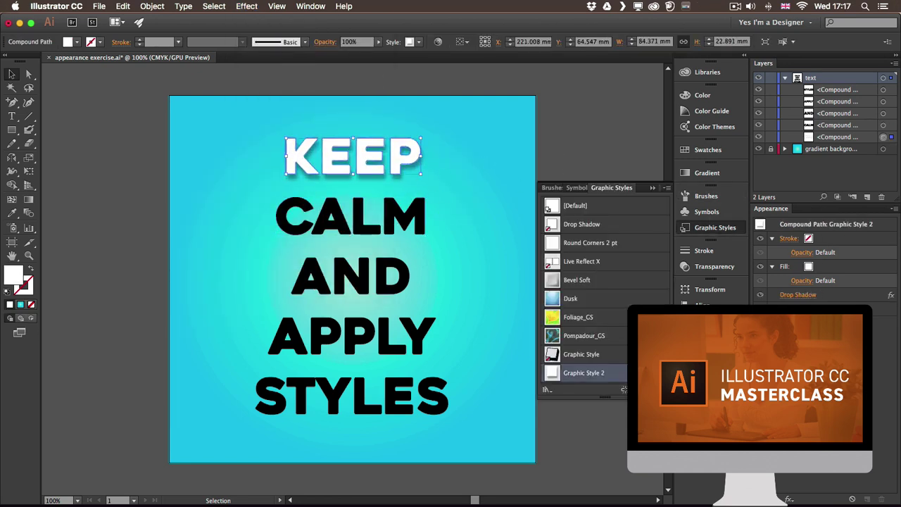
click(351, 276)
click(352, 396)
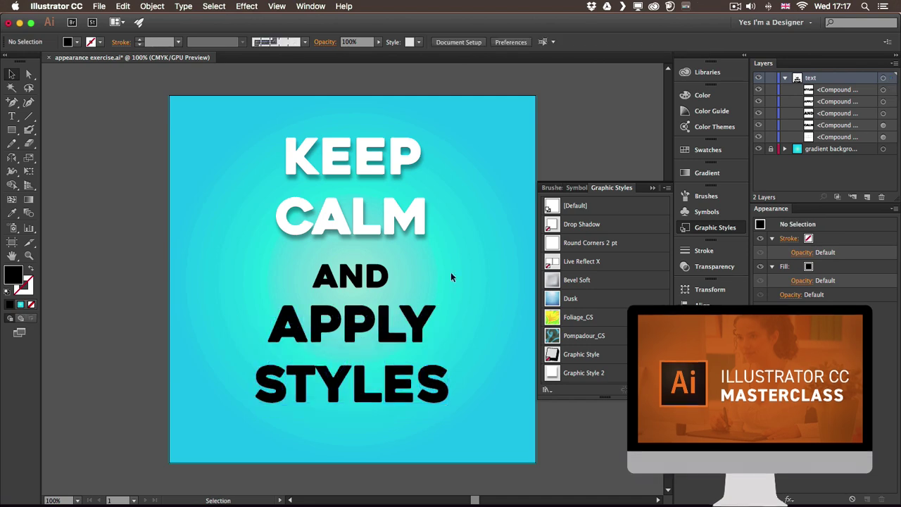
Step: Make the word AND white
click(351, 274)
click(68, 41)
click(29, 58)
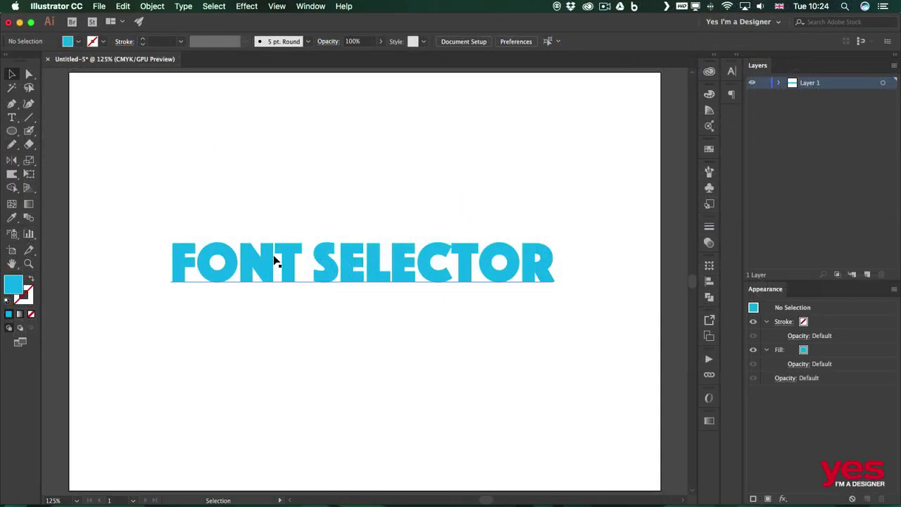
Step: Select the FONT SELECTOR text and star Reisenberg and Bebas Neue in the font list
click(219, 254)
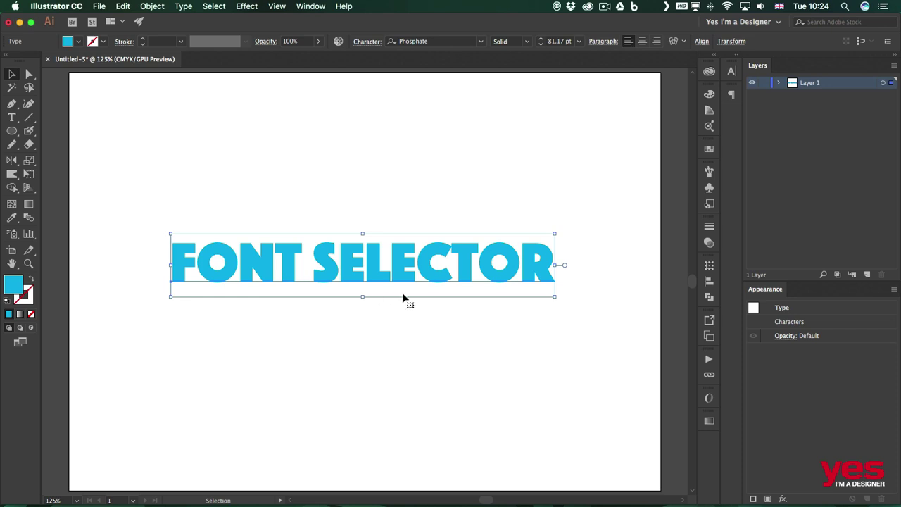
click(481, 42)
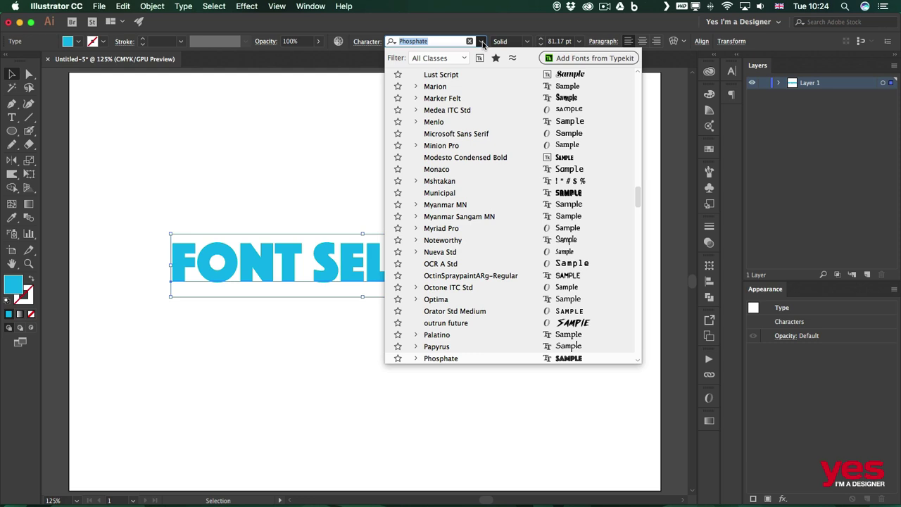
scroll(491, 223, down, 1)
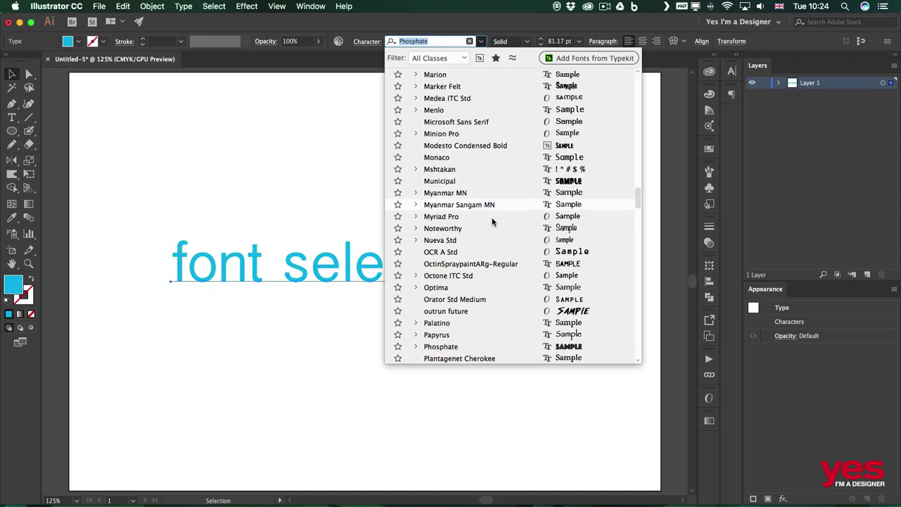
scroll(491, 222, down, 9)
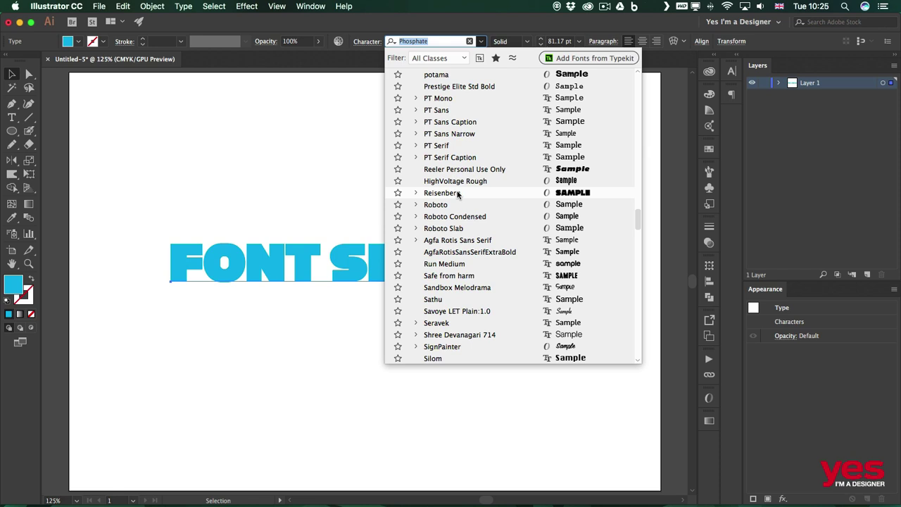
click(398, 193)
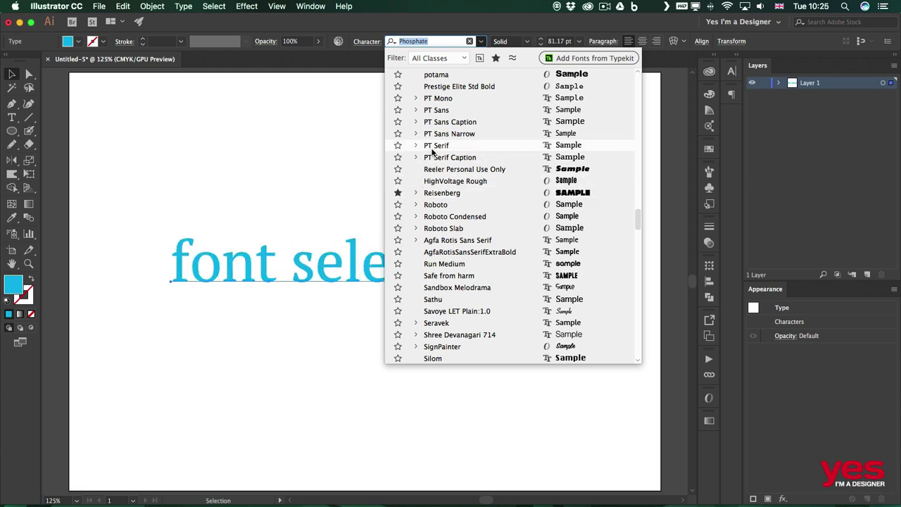
scroll(433, 151, up, 10)
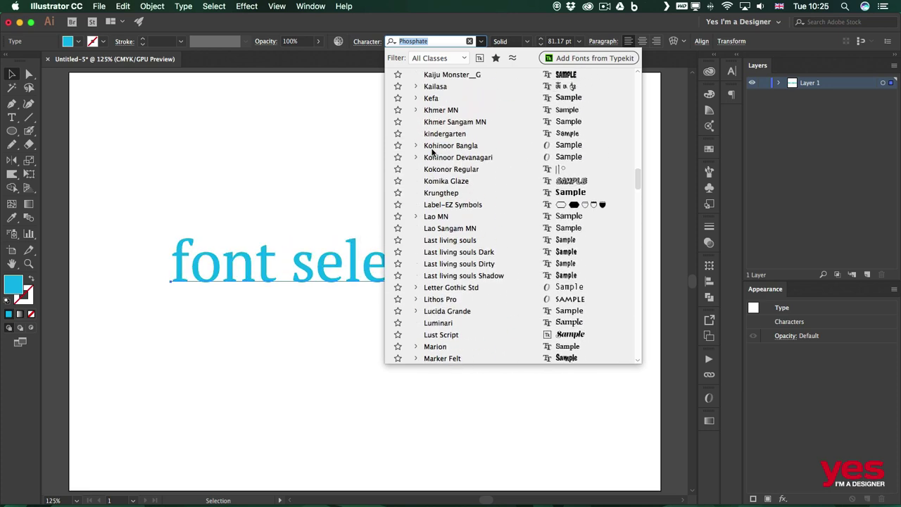
scroll(432, 150, up, 15)
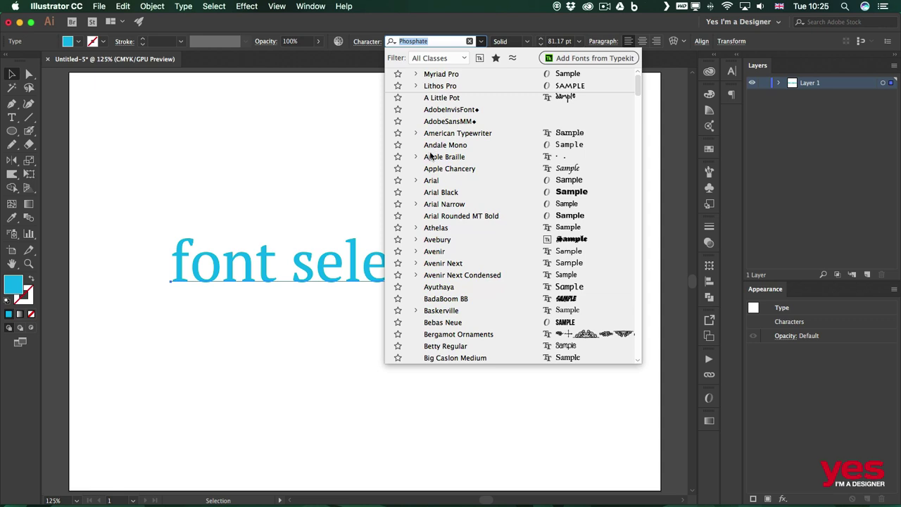
scroll(441, 177, down, 5)
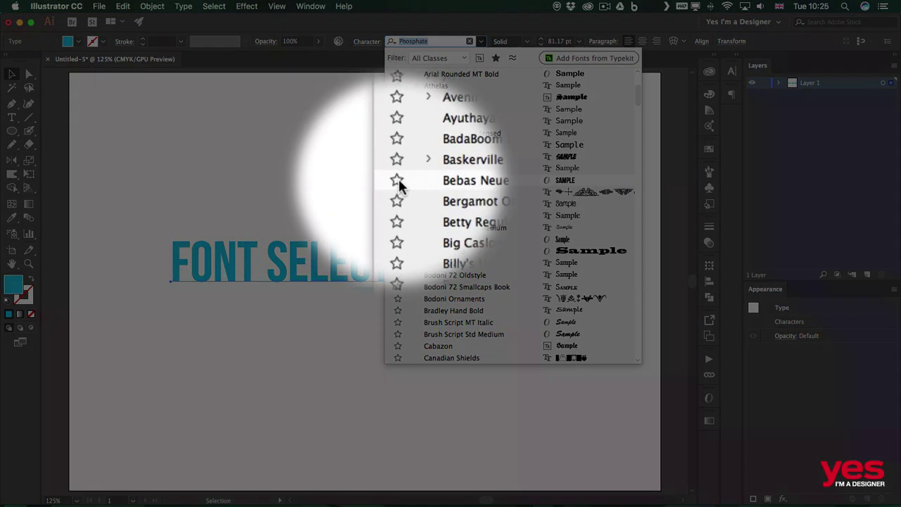
click(397, 181)
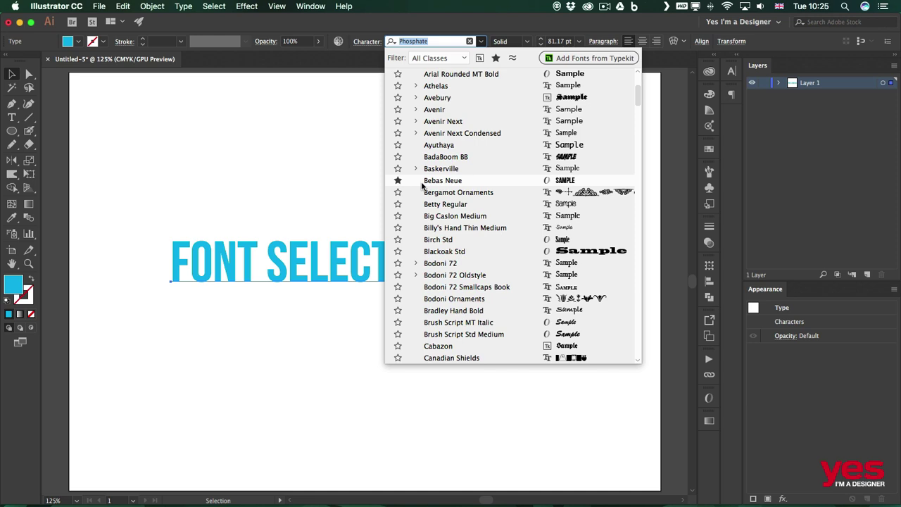
Step: Search 'fut' in the font field and set the text in Futura Medium
text(f)
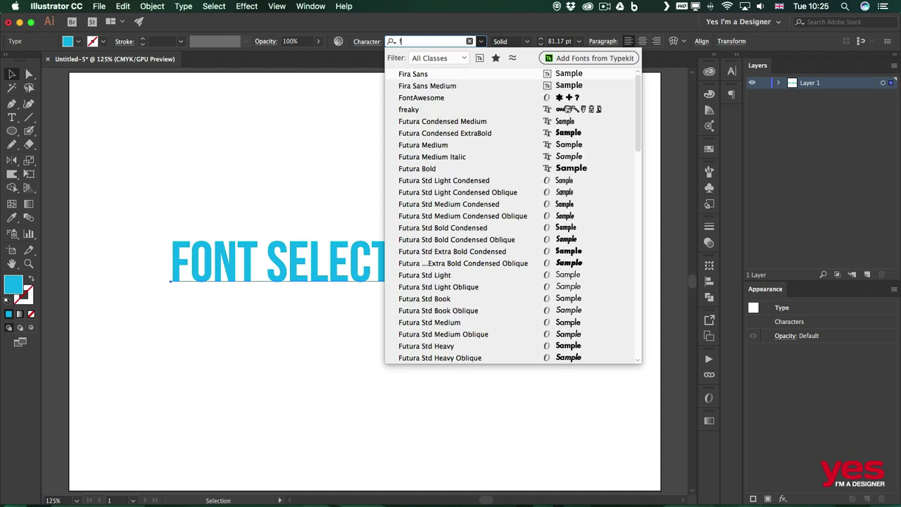
text(ut)
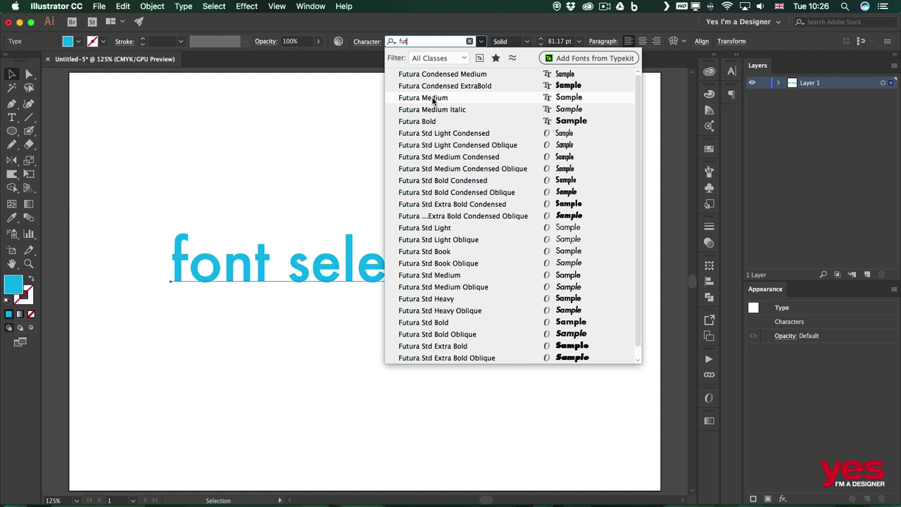
click(433, 100)
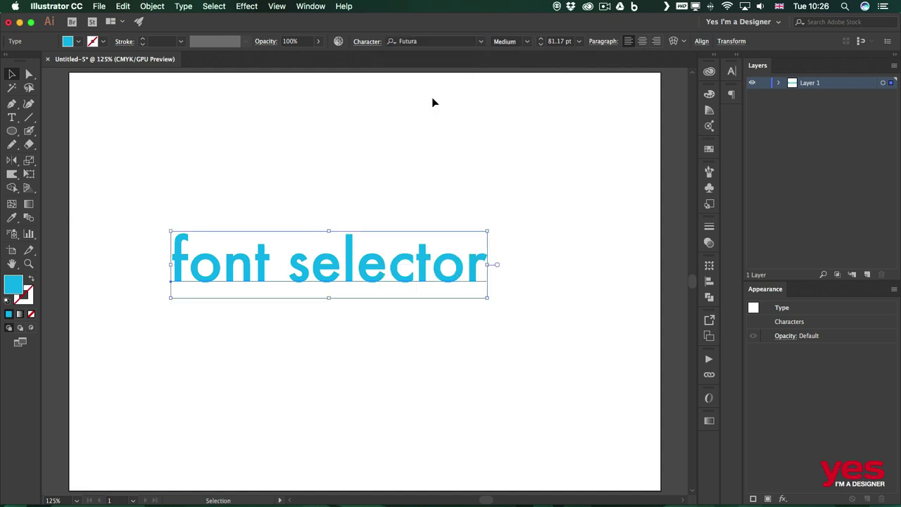
click(481, 42)
scroll(488, 149, down, 5)
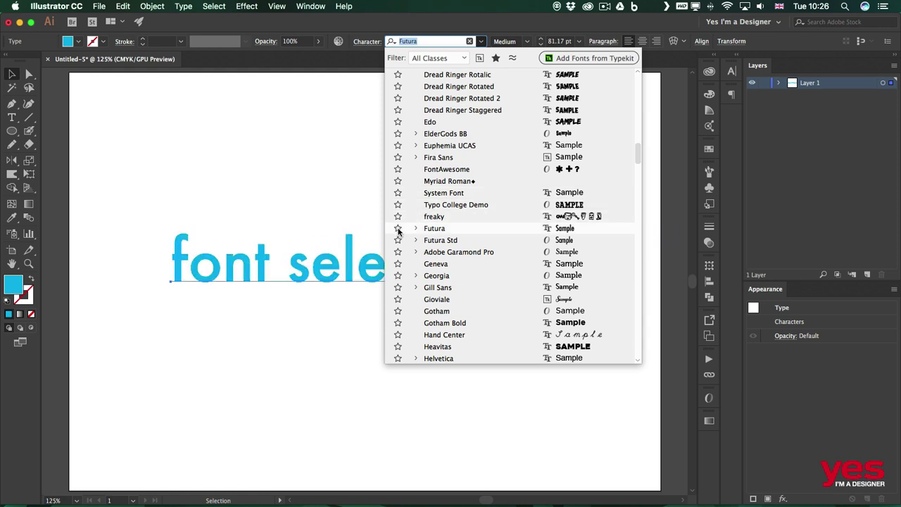
Step: Star Futura, filter the font list to favourites, and set the text in Bebas Neue
click(398, 229)
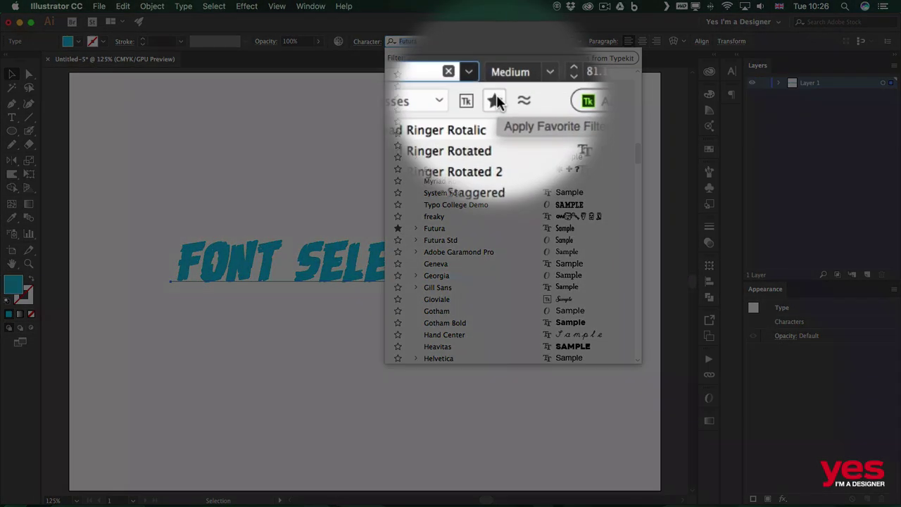
click(496, 94)
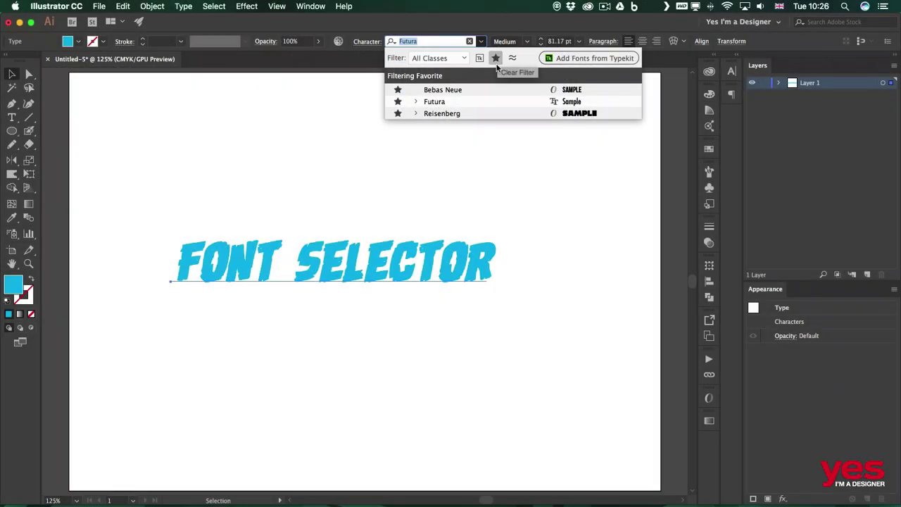
click(465, 89)
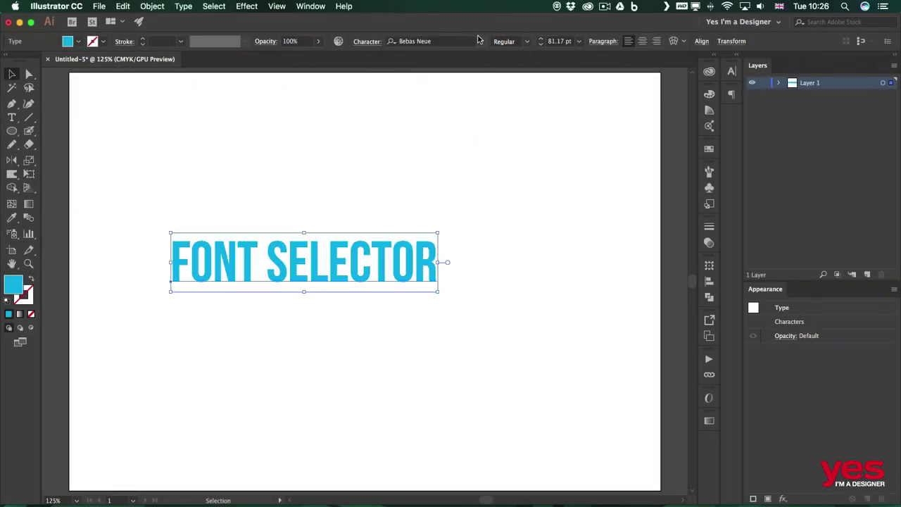
Step: Try Futura from the favourites list, then set the text in Reisenberg
click(480, 41)
click(447, 104)
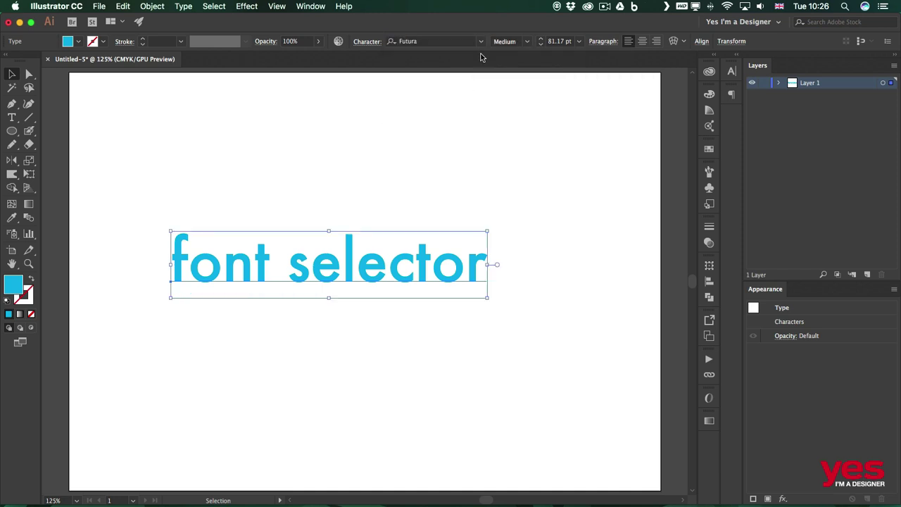
click(480, 40)
click(459, 114)
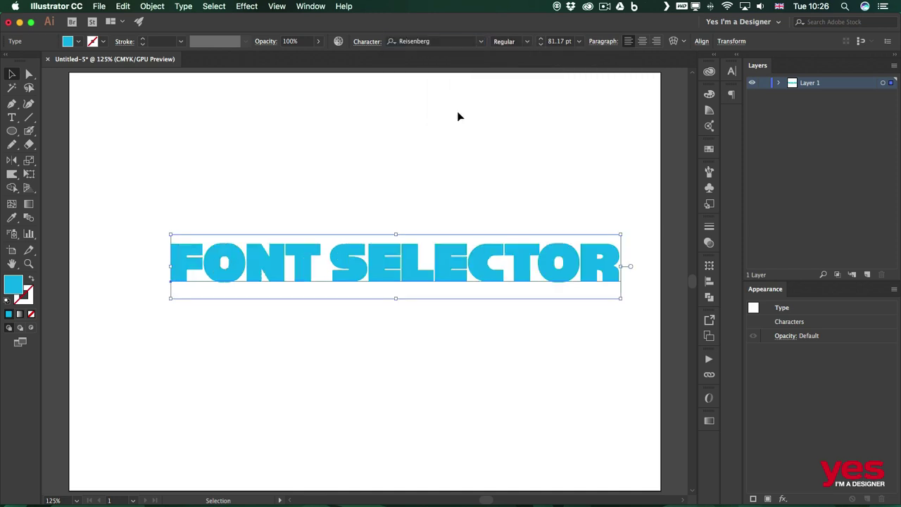
click(481, 44)
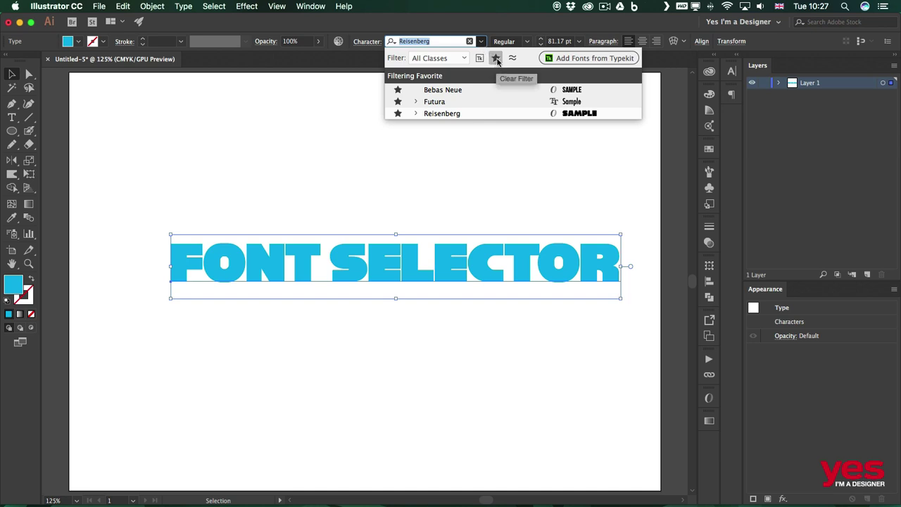
Step: Clear the favourites filter and filter the font list to the Serif class
click(496, 59)
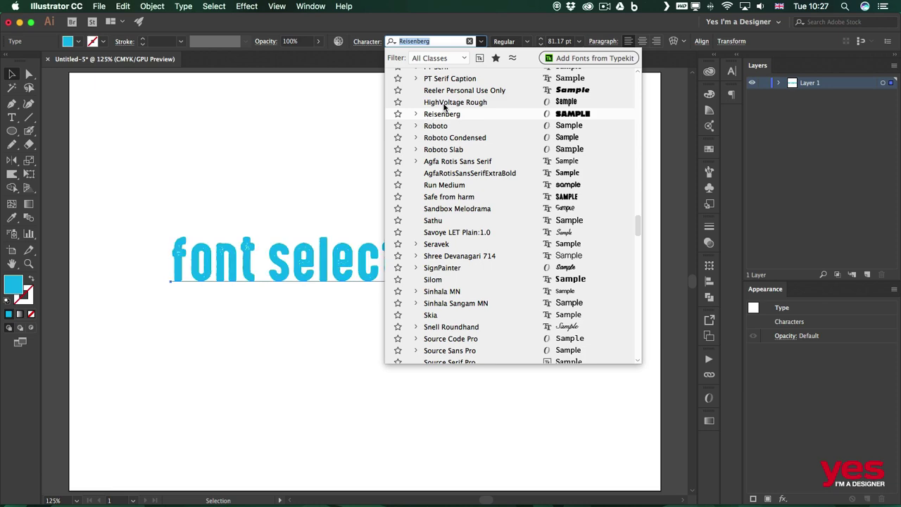
click(464, 57)
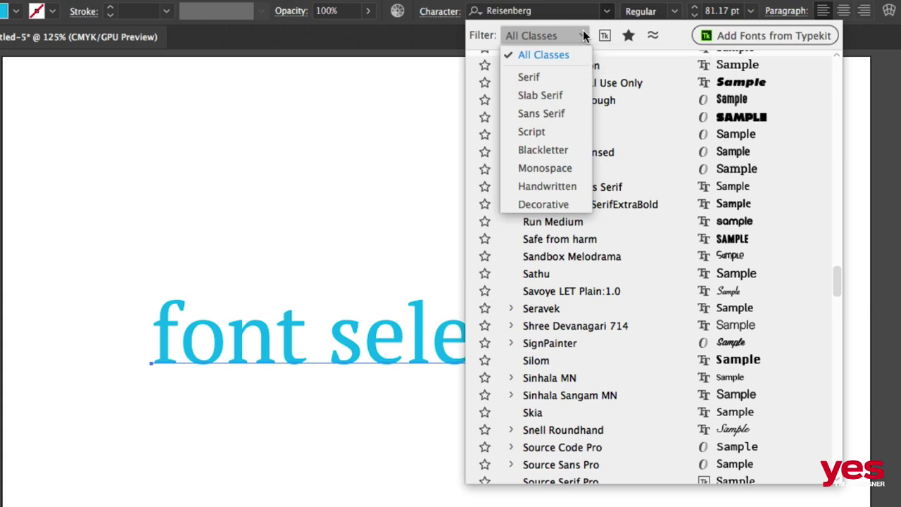
click(530, 78)
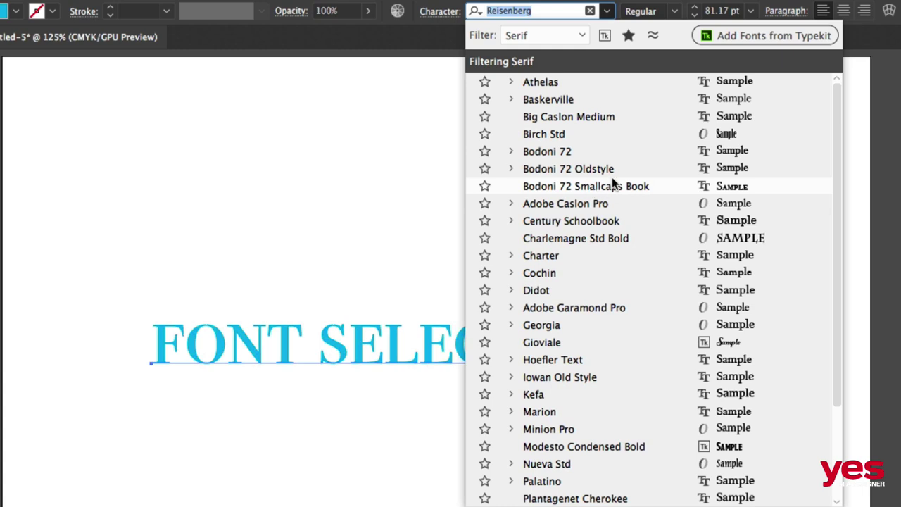
Step: Filter the font list to Sans Serif, then Slab Serif, then Script
click(582, 37)
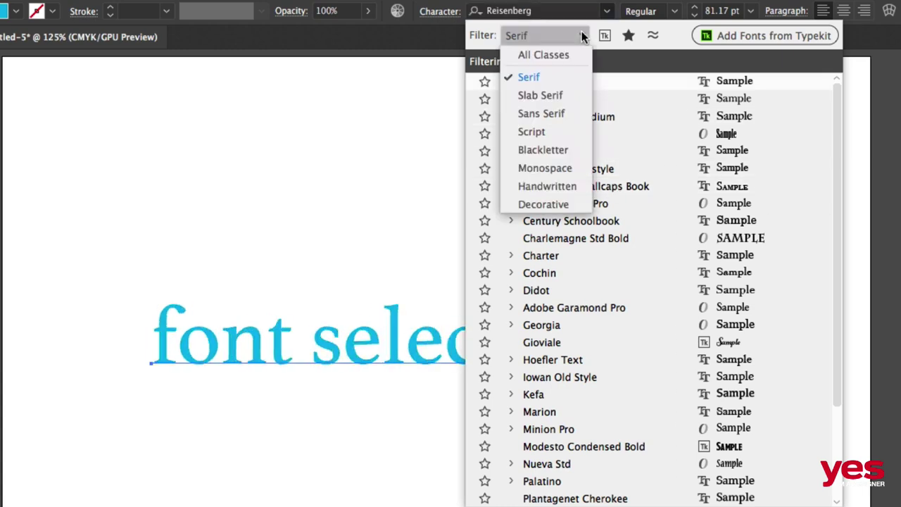
click(544, 114)
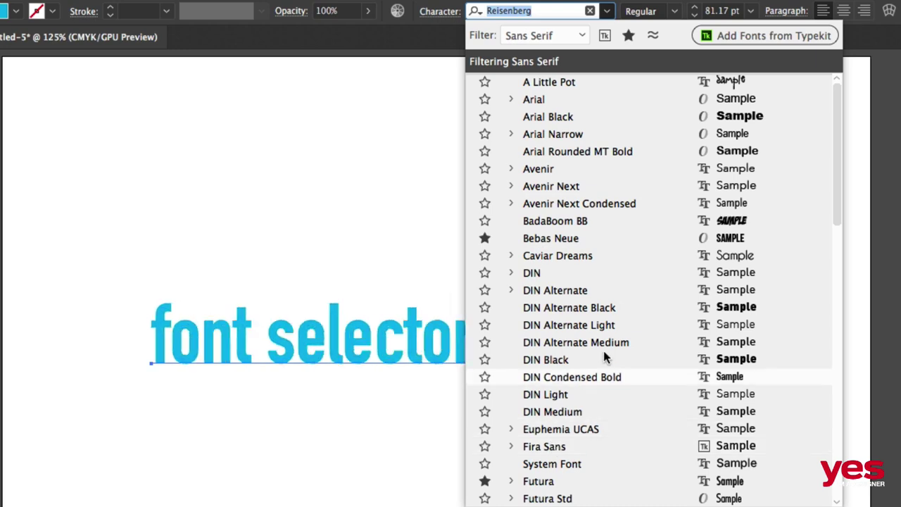
click(576, 35)
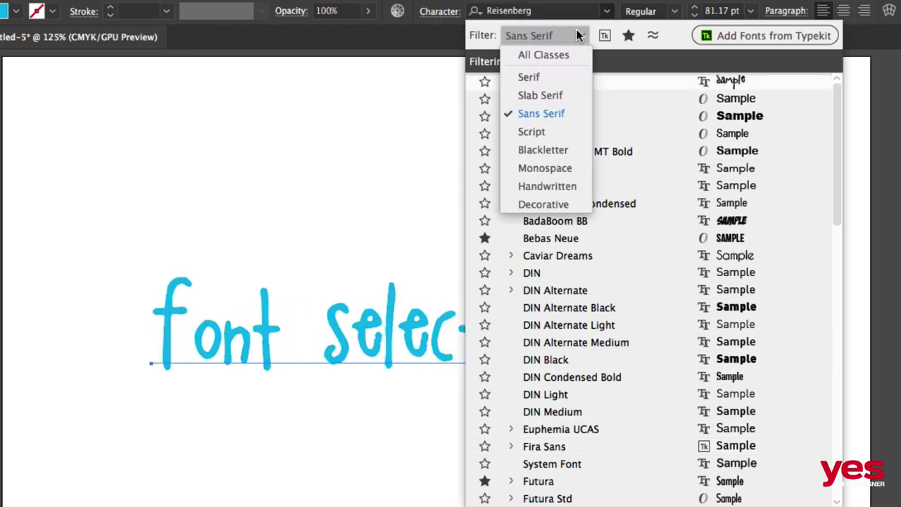
click(551, 93)
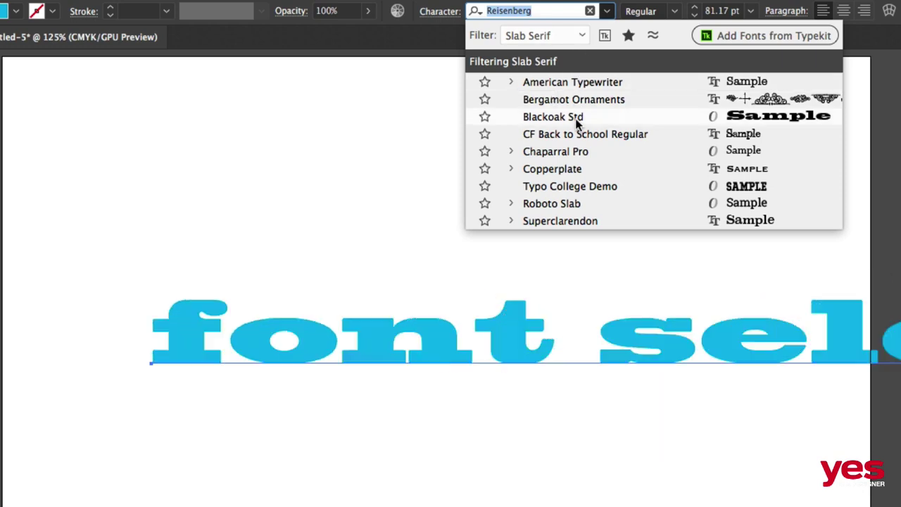
click(584, 36)
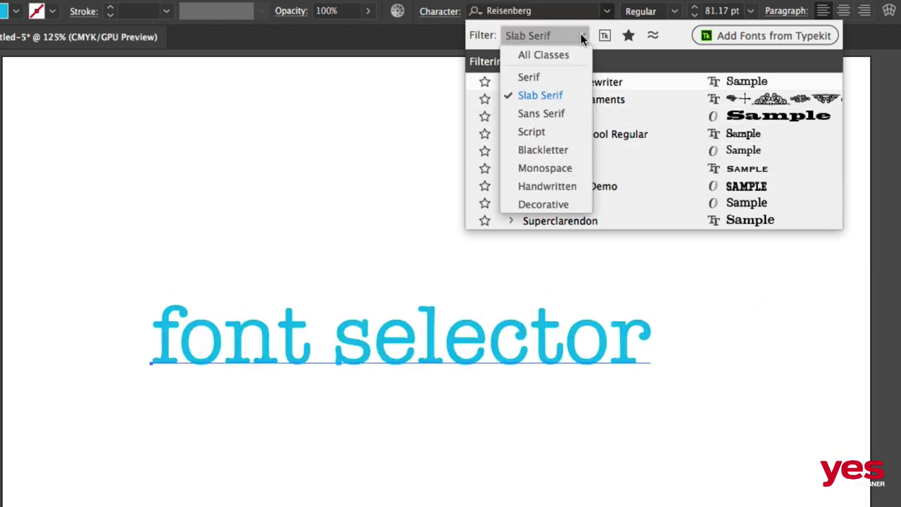
click(549, 130)
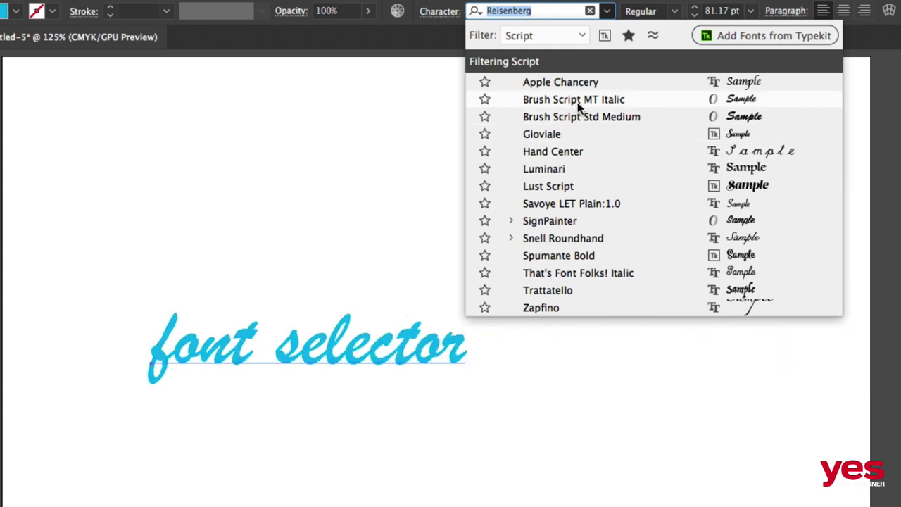
Step: Filter the font list to Handwritten, then Blackletter, then Decorative
click(584, 36)
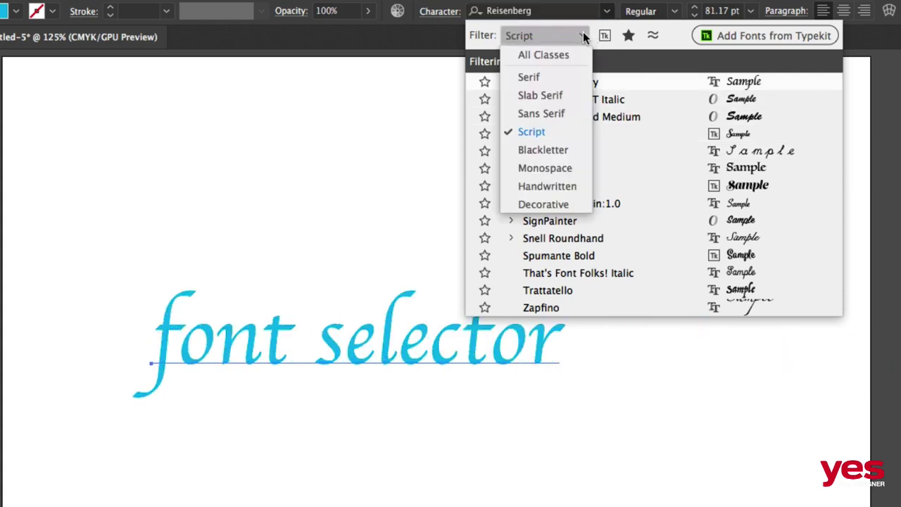
click(542, 186)
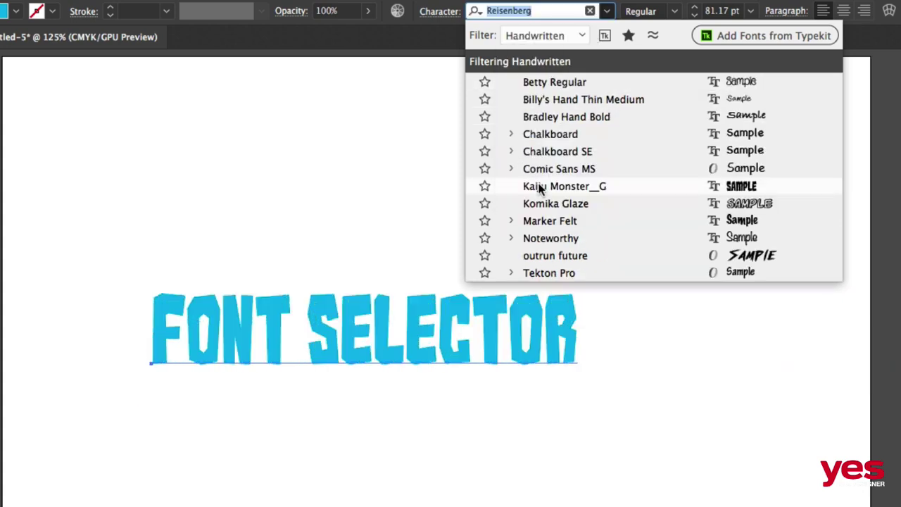
click(583, 36)
click(556, 150)
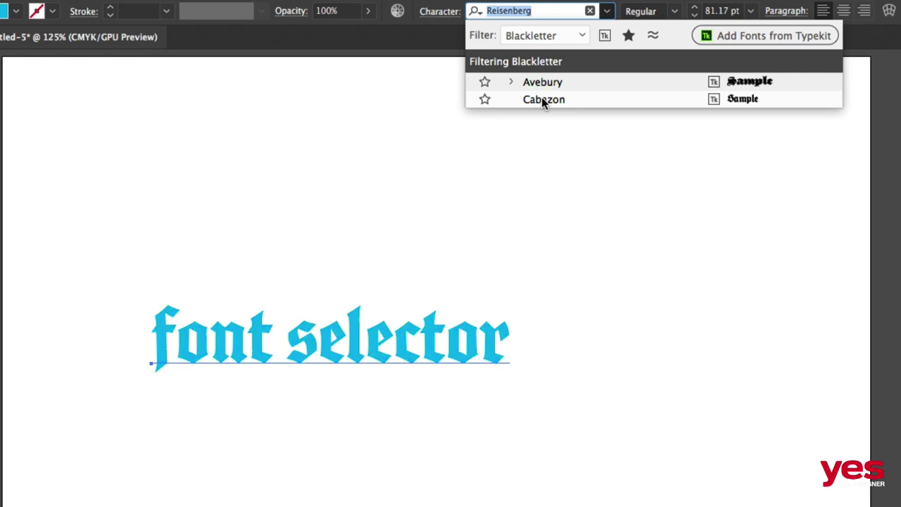
click(583, 35)
click(562, 205)
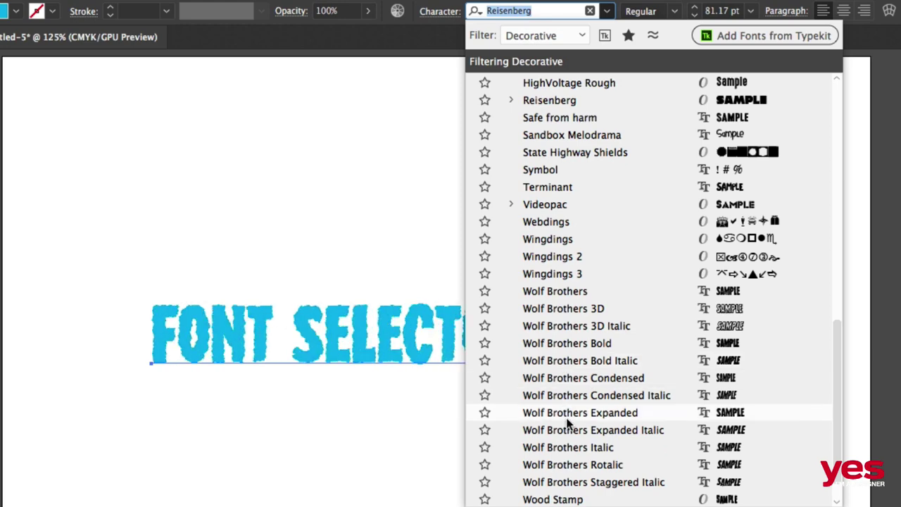
click(549, 33)
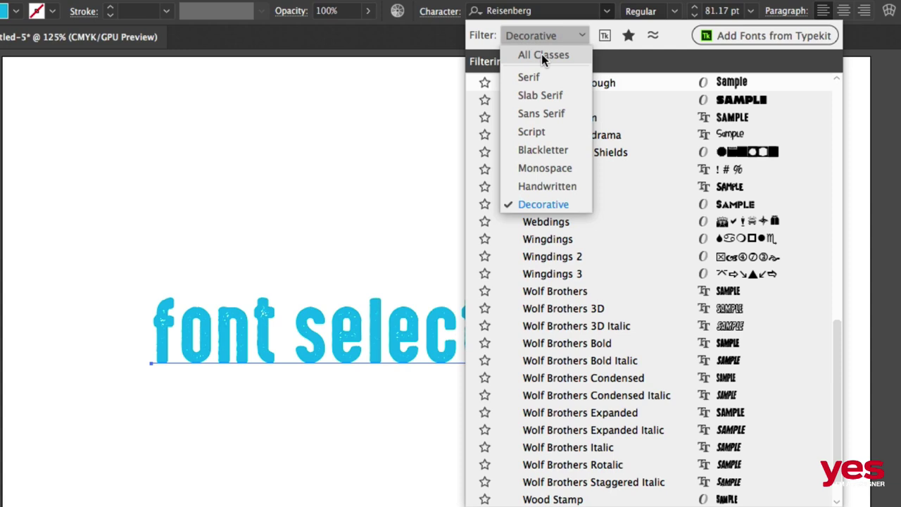
Step: Reset the filter to All Classes and set the text in Reeler Personal Use Only
click(540, 56)
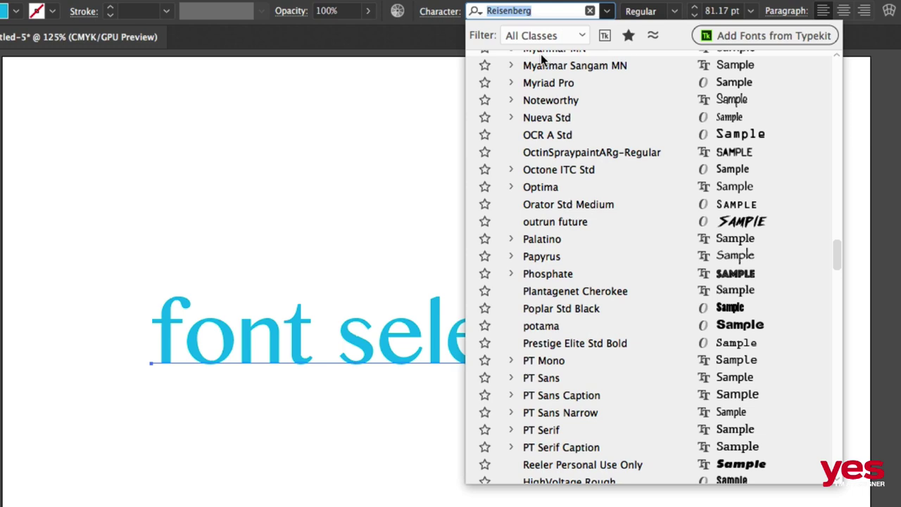
click(630, 465)
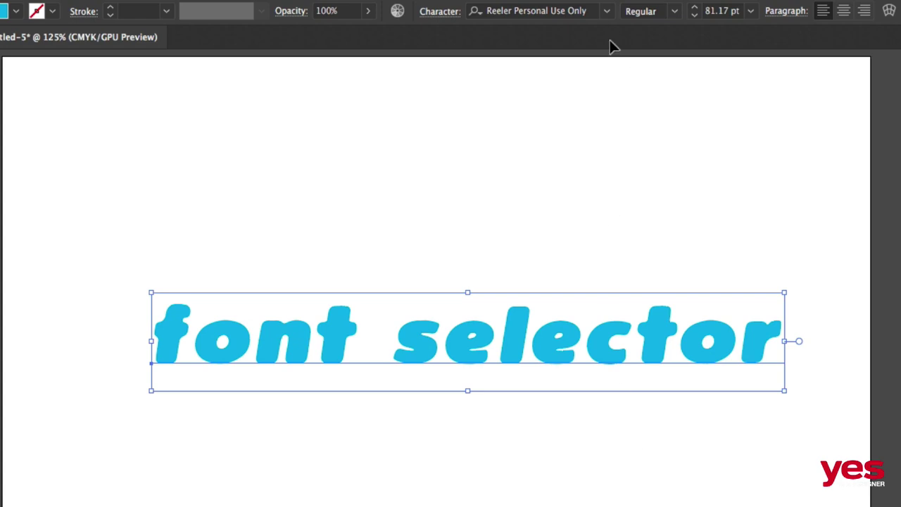
click(606, 12)
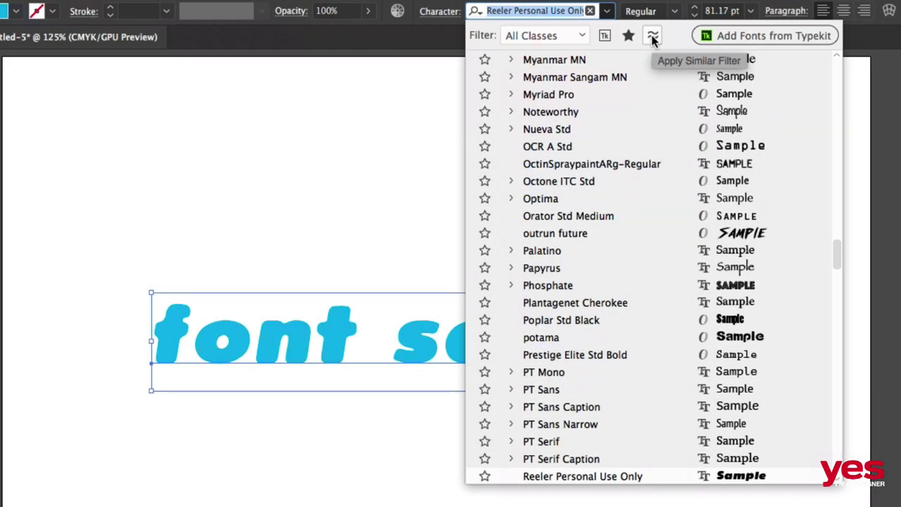
click(653, 38)
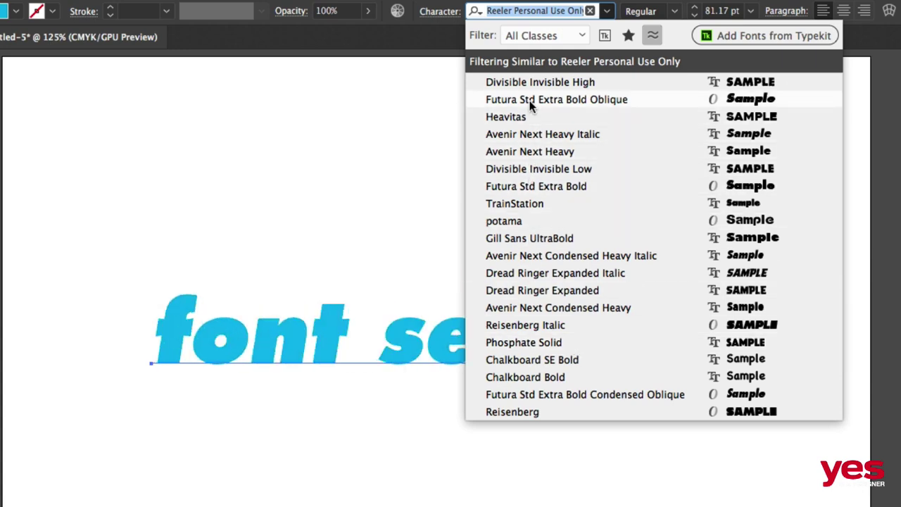
click(654, 38)
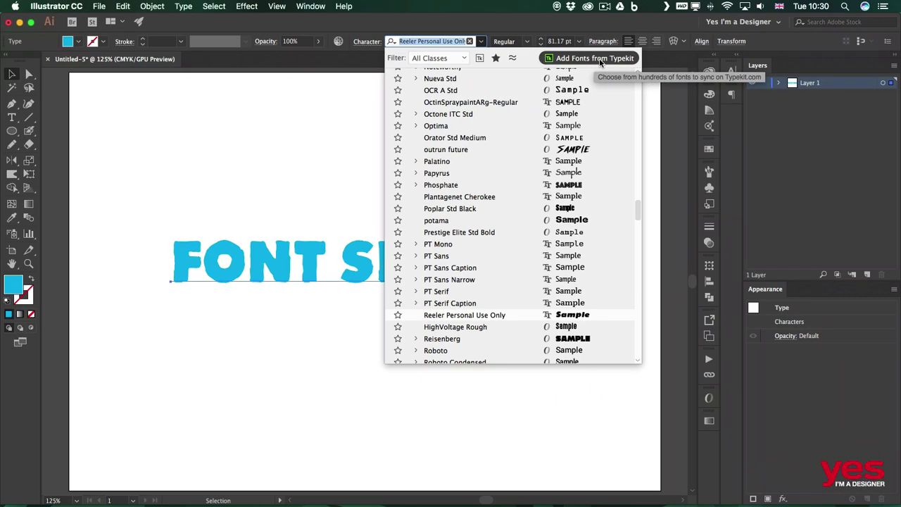
Step: Go to Typekit and open the Acier BAT font family page
click(598, 58)
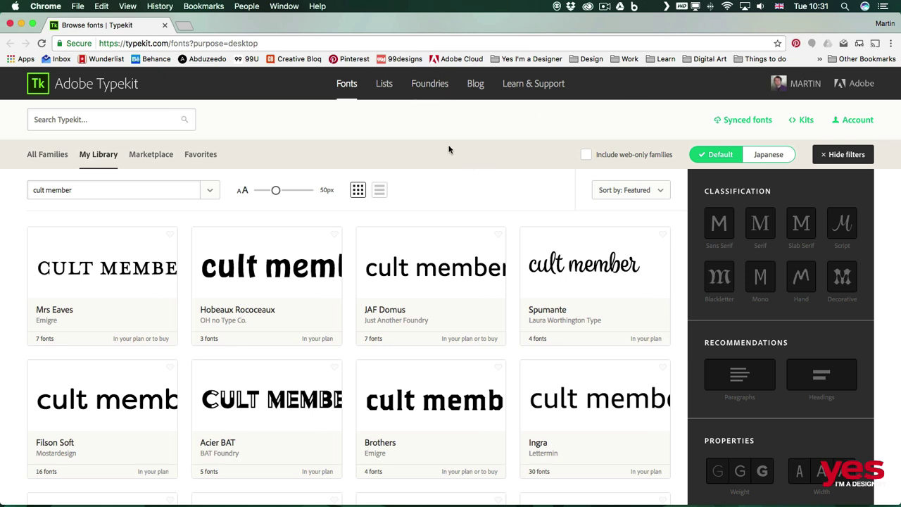
scroll(446, 147, down, 3)
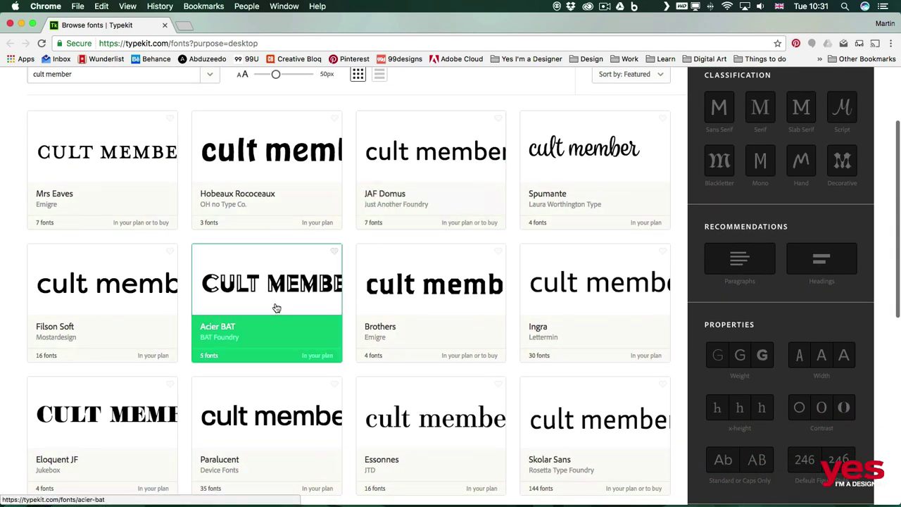
click(272, 306)
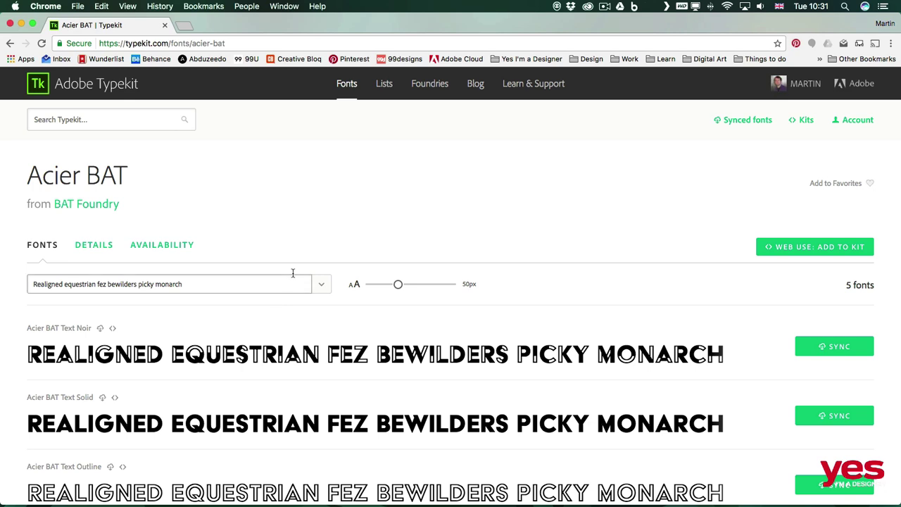
Step: Replace the sample text with 'Illustrator' to preview all Acier BAT fonts
scroll(328, 229, down, 2)
scroll(327, 230, down, 1)
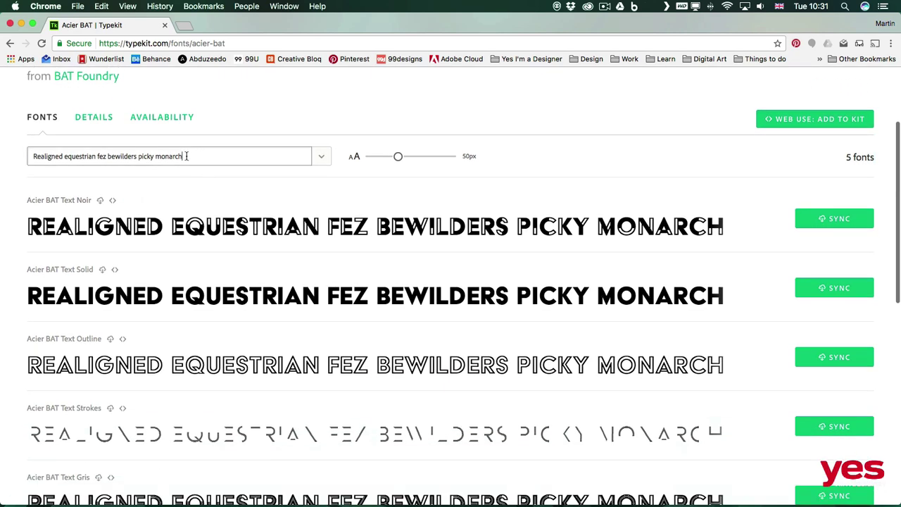
drag(187, 156, 11, 146)
text(Ill)
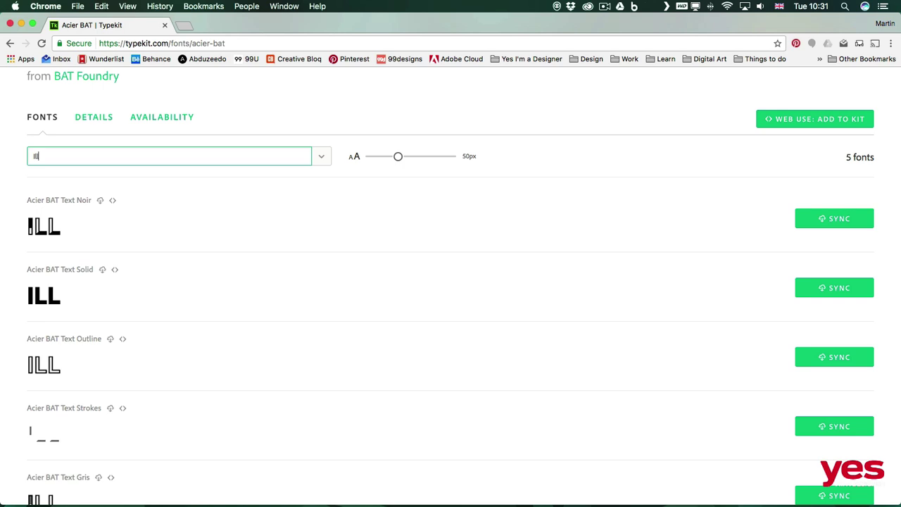
text(ustrator)
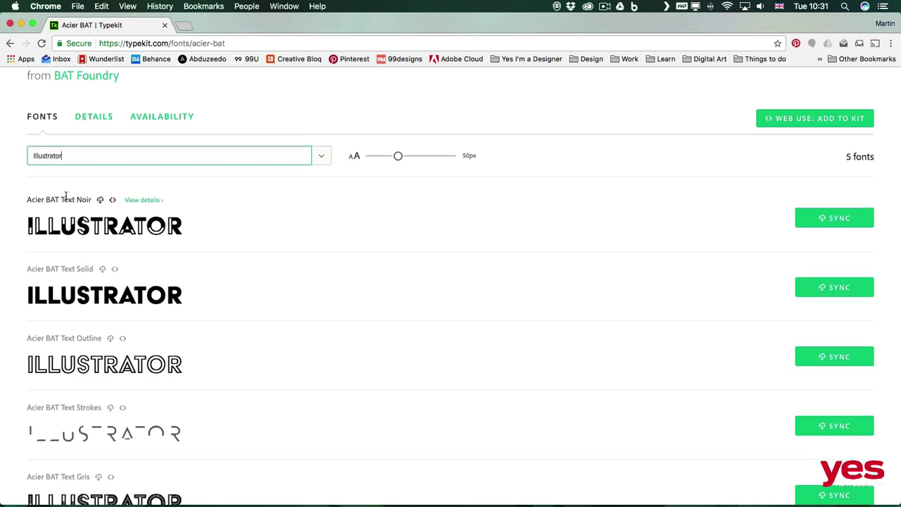
scroll(110, 201, down, 4)
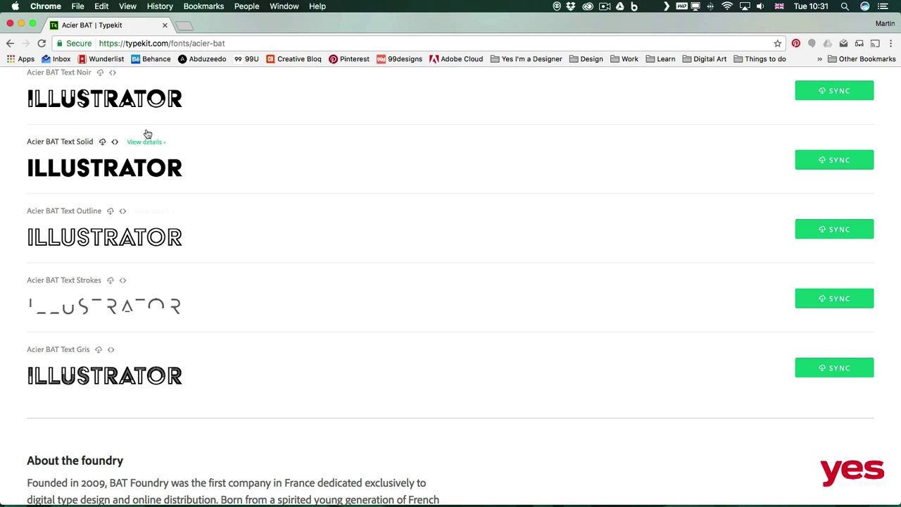
scroll(245, 319, up, 5)
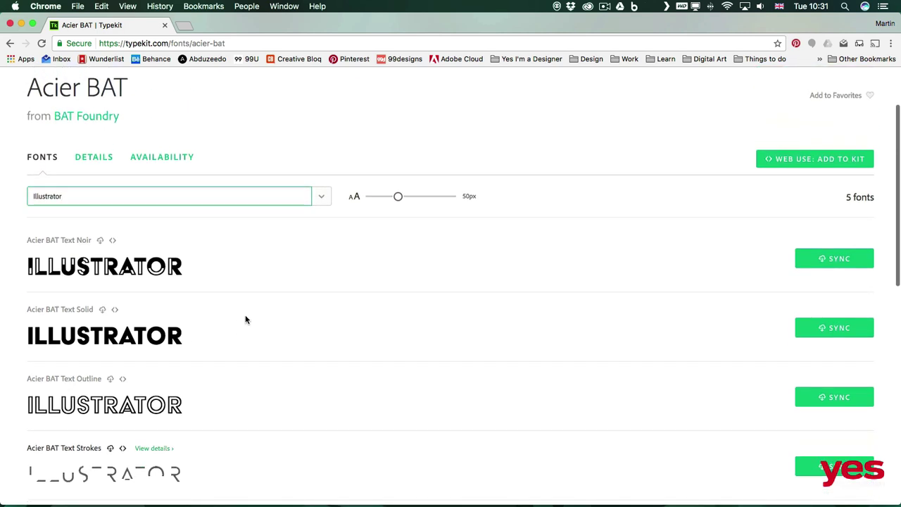
scroll(612, 175, down, 3)
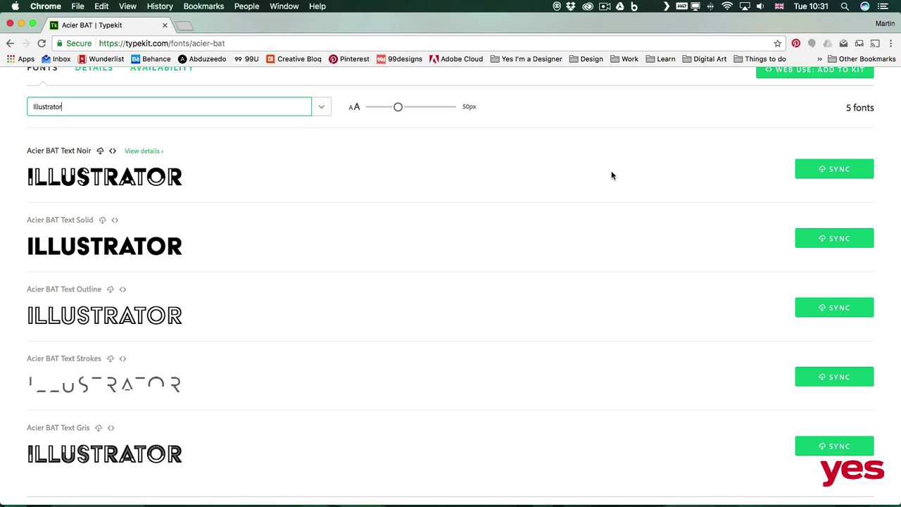
Step: Sync Acier BAT Text Noir, Text Gris and Text Outline, then return to Illustrator
click(833, 171)
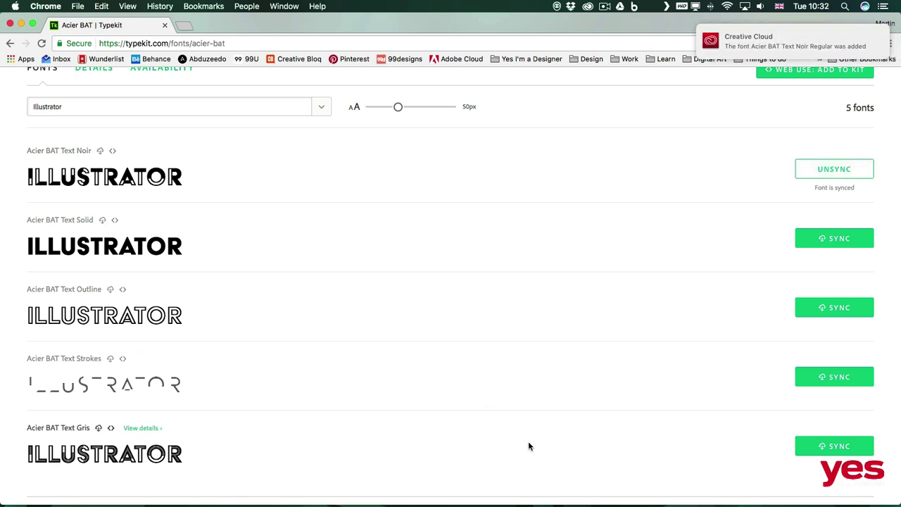
click(835, 446)
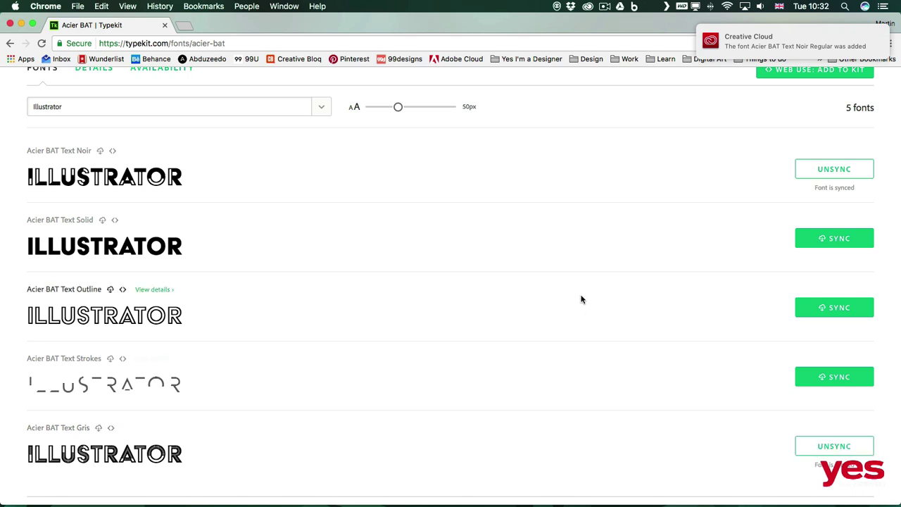
click(812, 305)
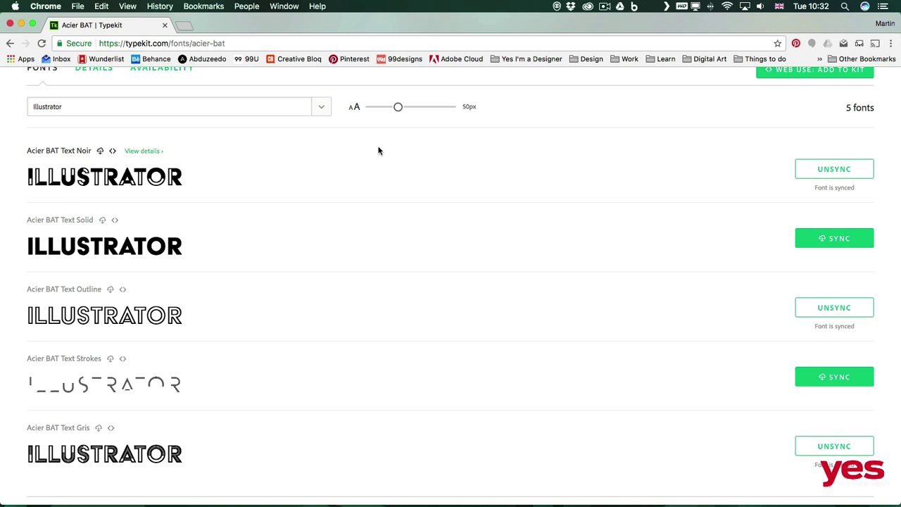
key(super+Tab)
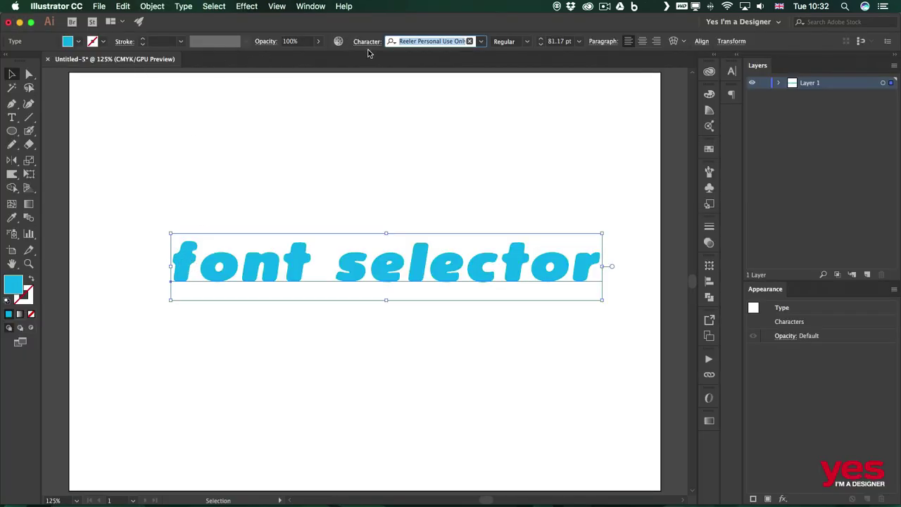
Step: Filter the font list to Typekit fonts and set the text in Acier BAT
click(481, 42)
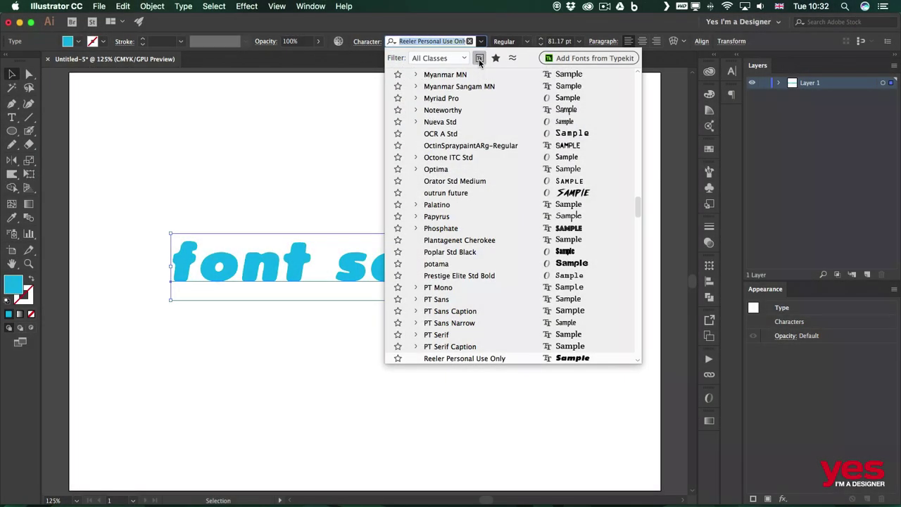
click(479, 60)
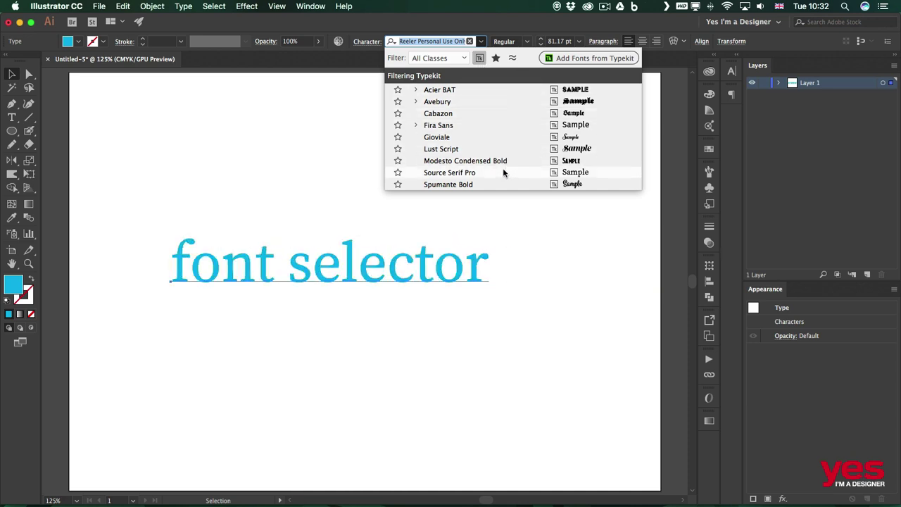
click(439, 91)
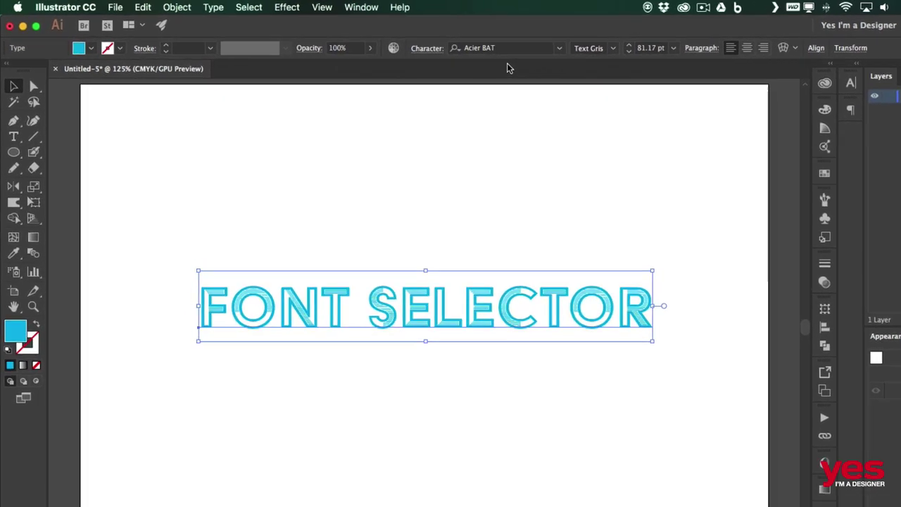
Step: Restyle the font selector text to Acier BAT Text Outline via Text Noir, then return to Typekit in Chrome
click(432, 51)
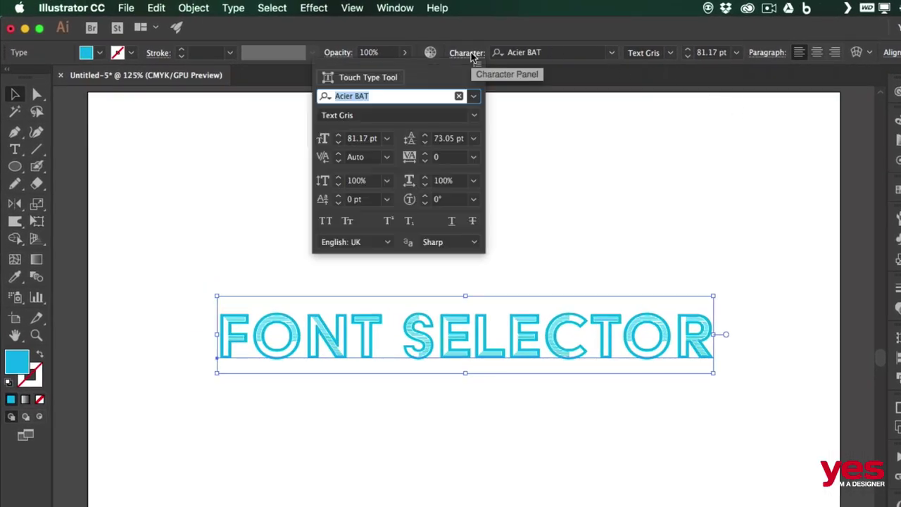
click(475, 117)
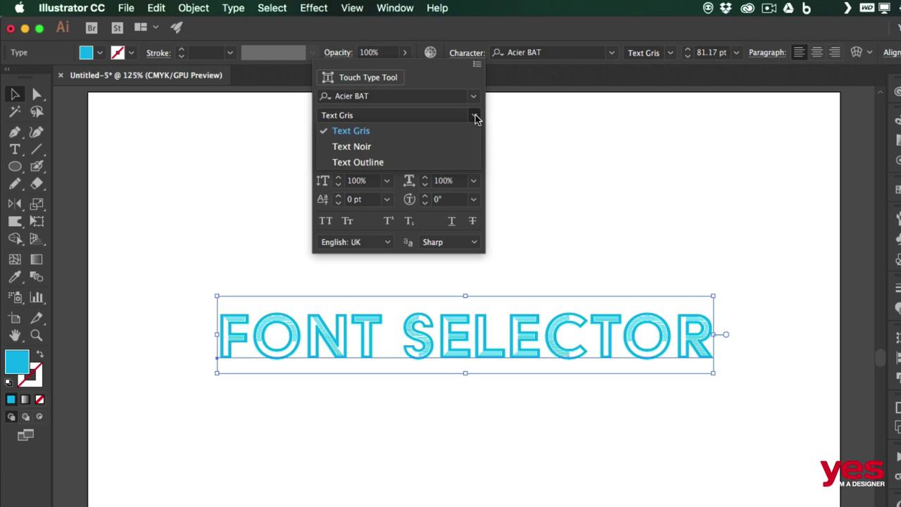
click(376, 147)
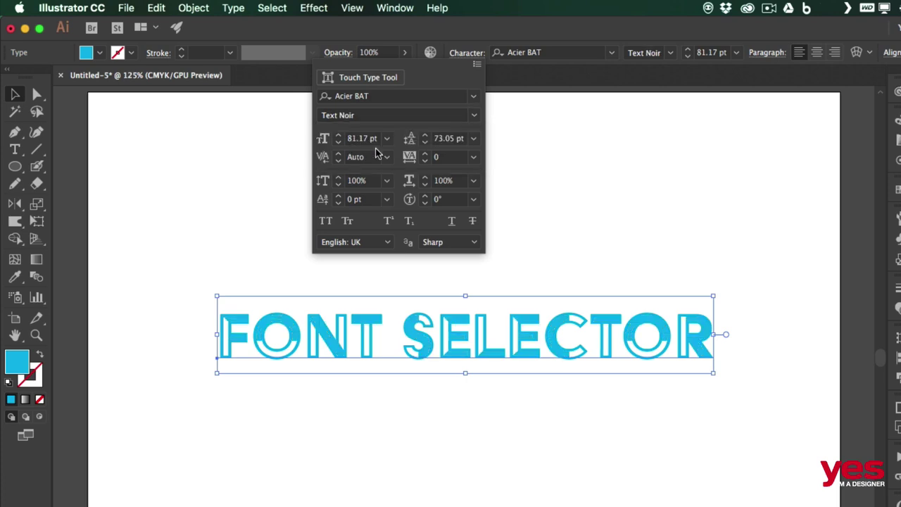
click(472, 116)
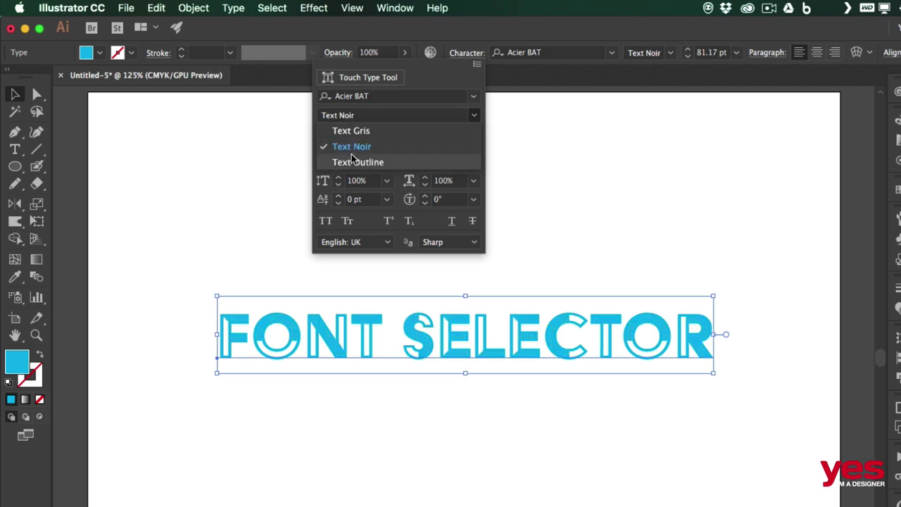
click(352, 160)
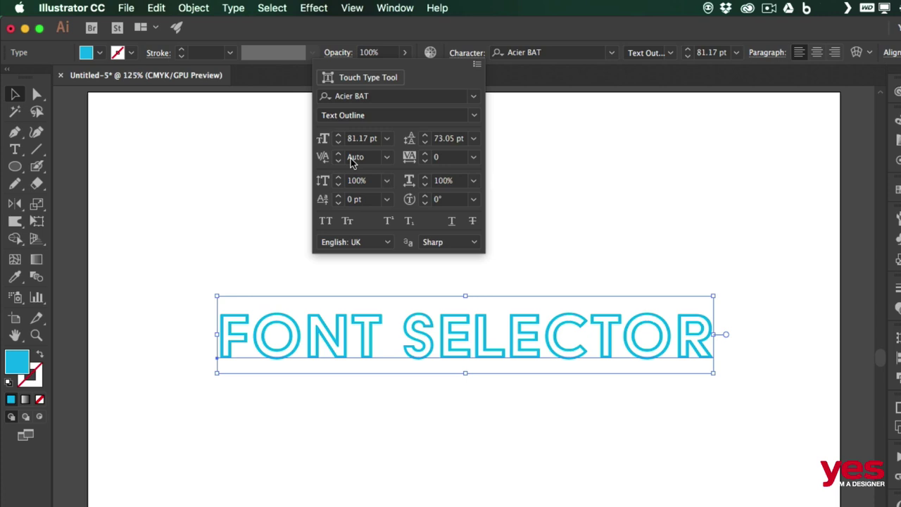
key(super+Tab)
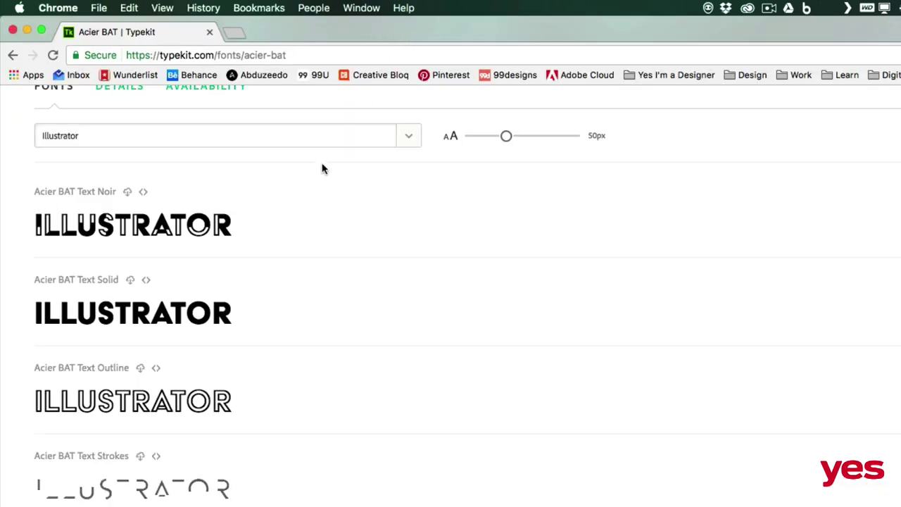
Step: Open Typekit's Fonts browse page and scroll through its classification and property filters
scroll(328, 167, up, 5)
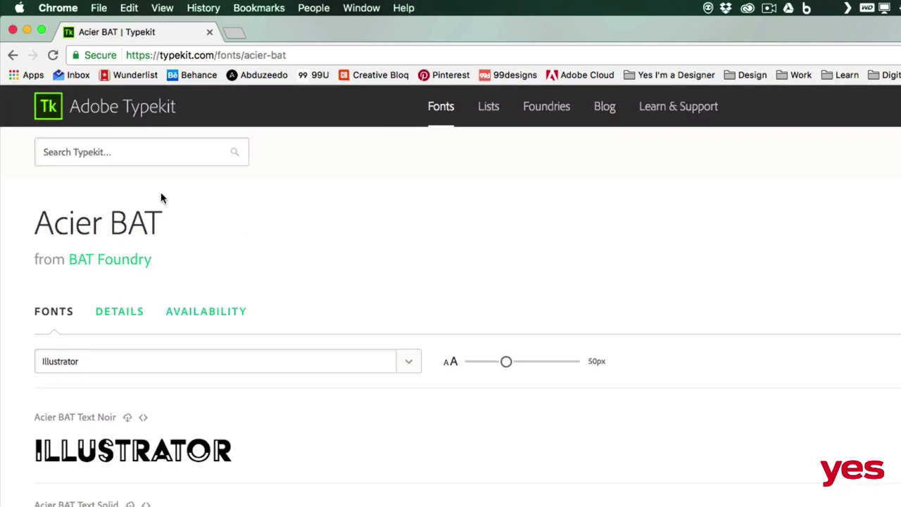
click(443, 106)
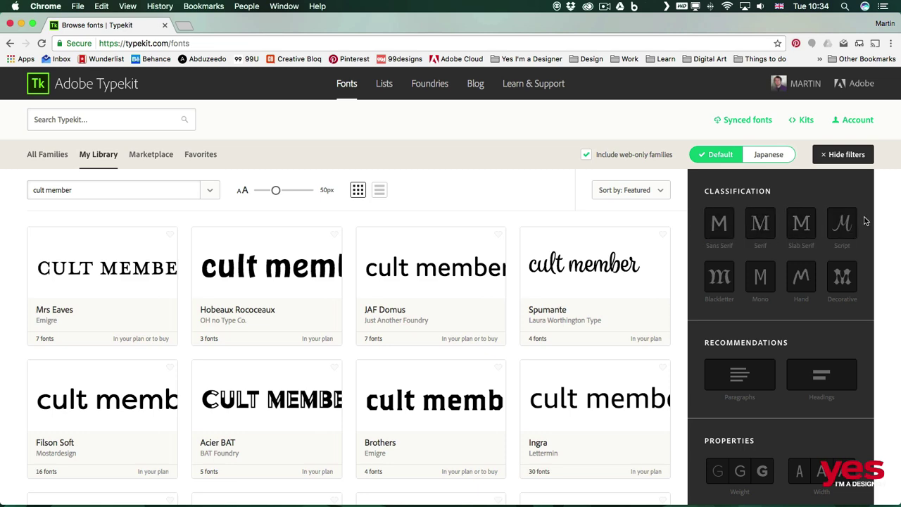
scroll(831, 211, down, 5)
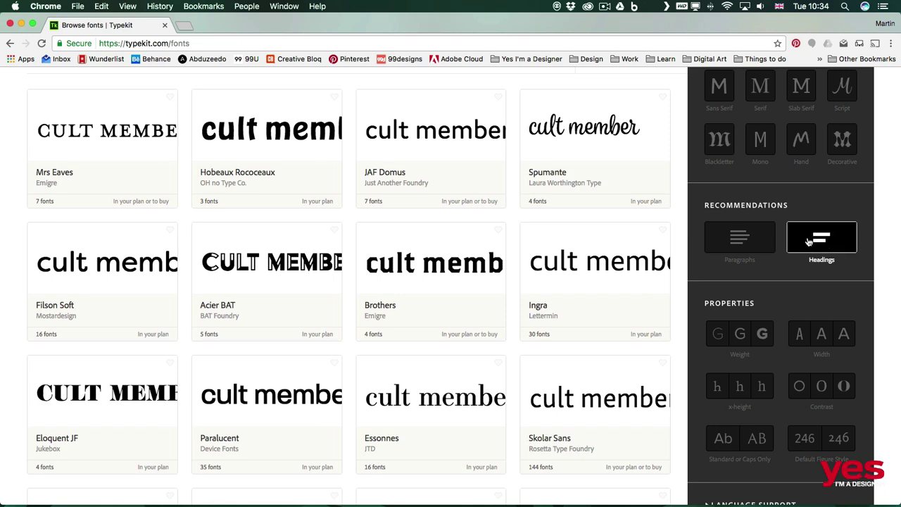
scroll(750, 243, down, 3)
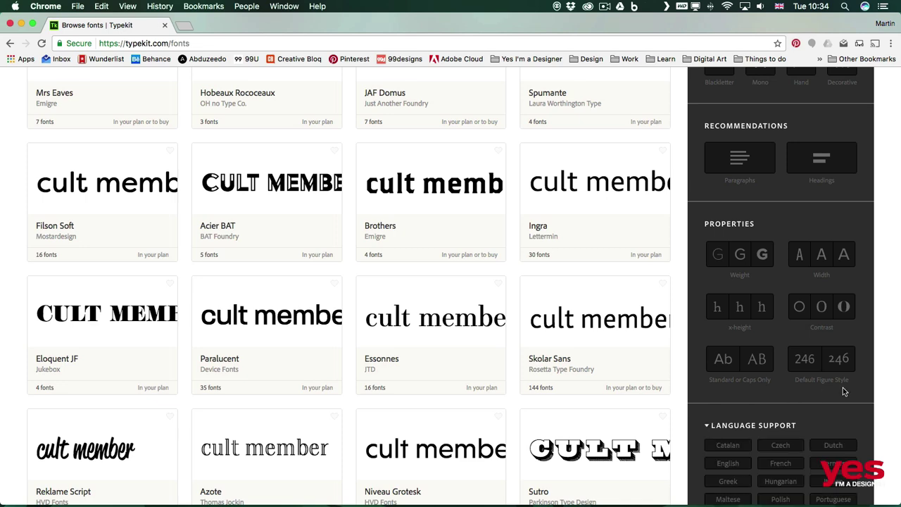
scroll(823, 331, up, 8)
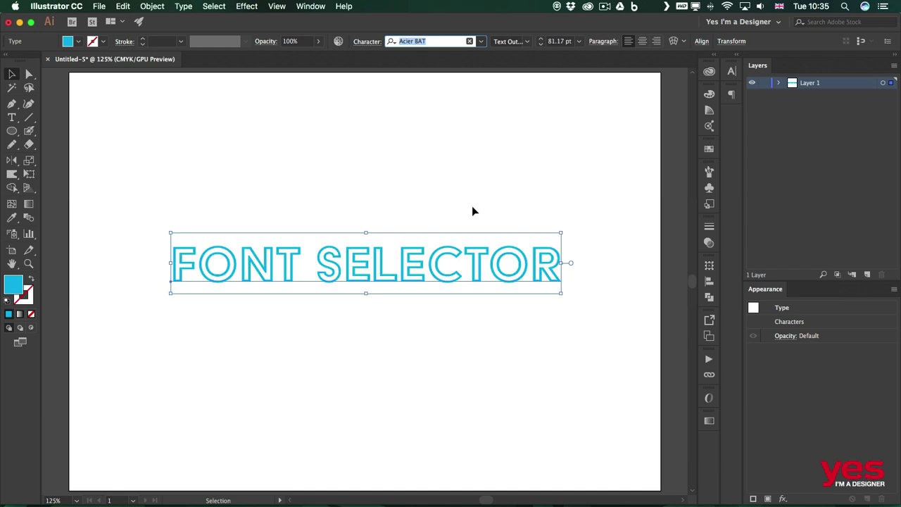
Step: Open the Type tool flyout to show the other type tools, including Touch Type
click(13, 117)
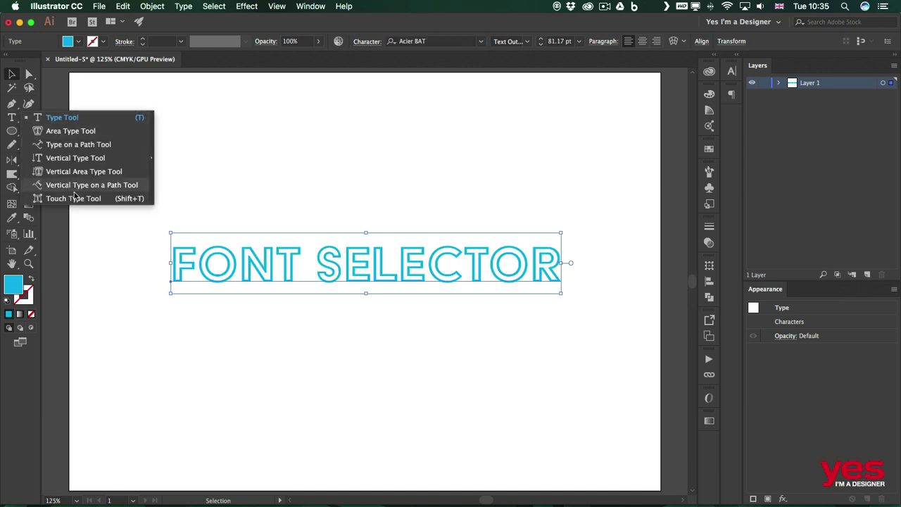